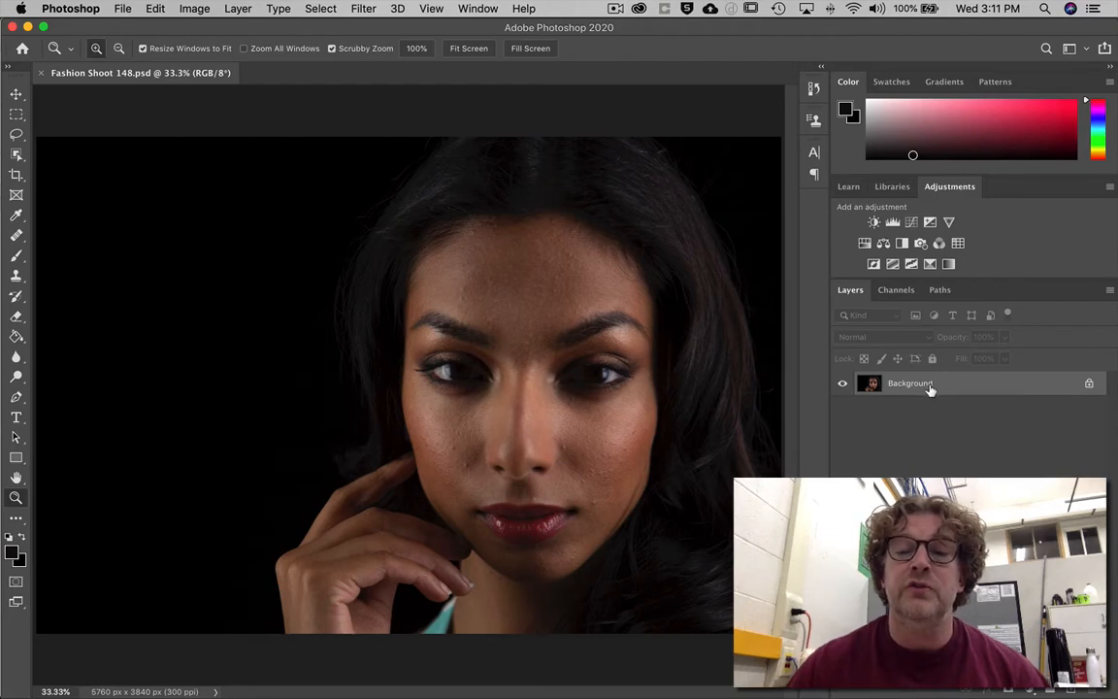
Step: Convert the locked Background into a regular layer named "Original File"
double_click(930, 386)
key(BackSpace)
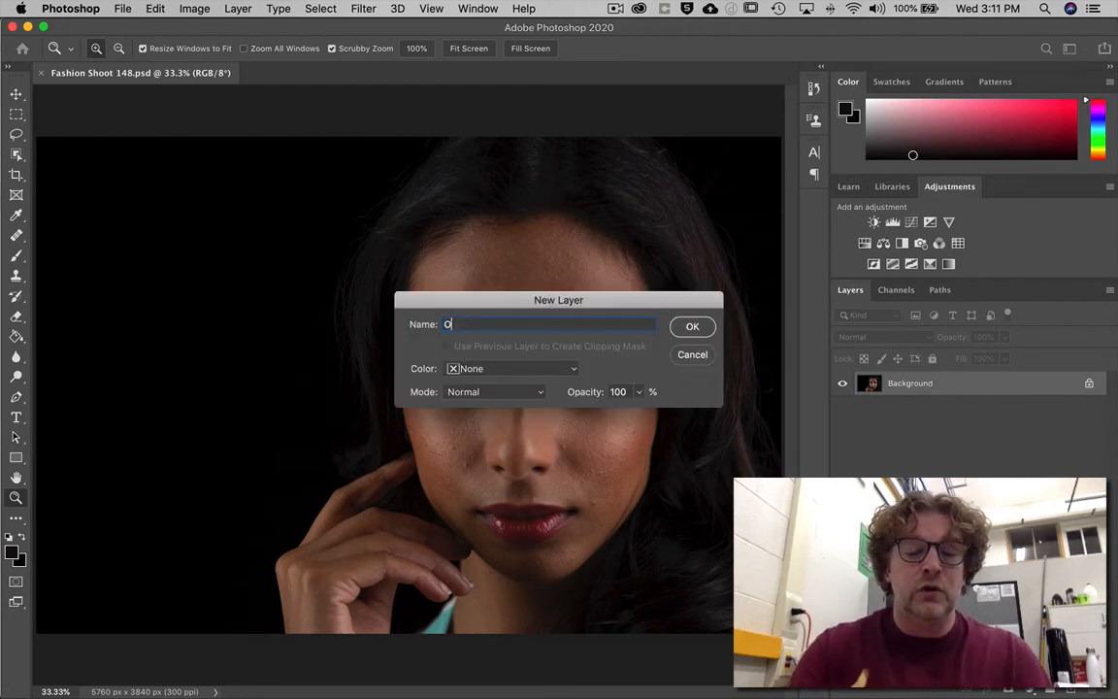
text(Orin)
key(BackSpace)
key(BackSpace)
text(ig)
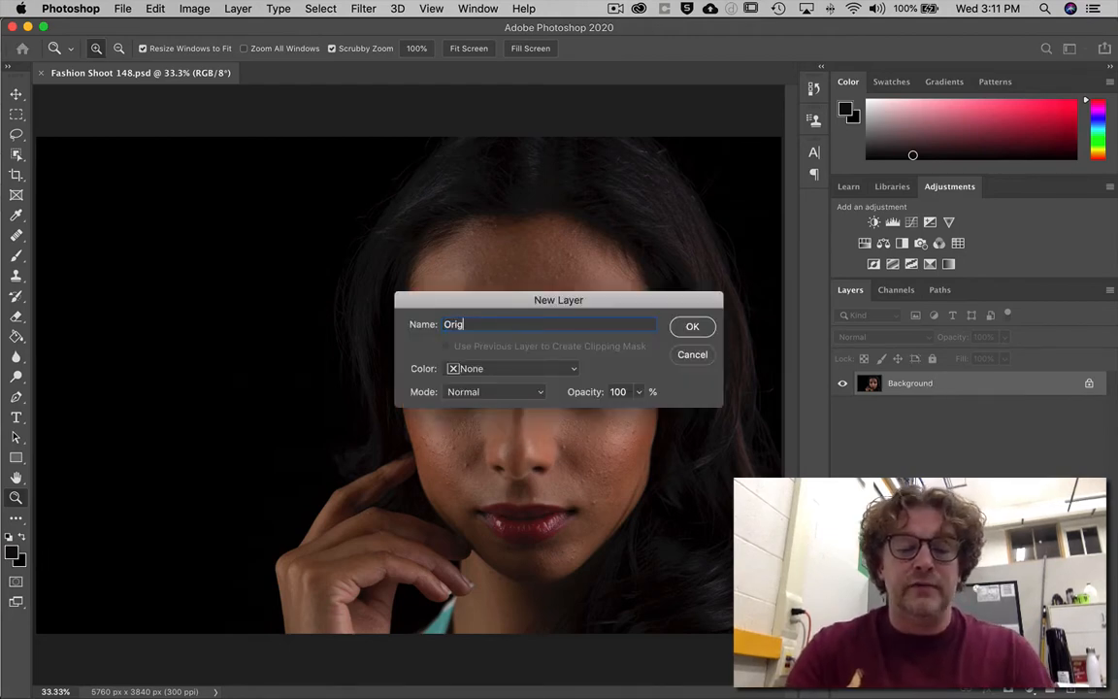
text(inal File)
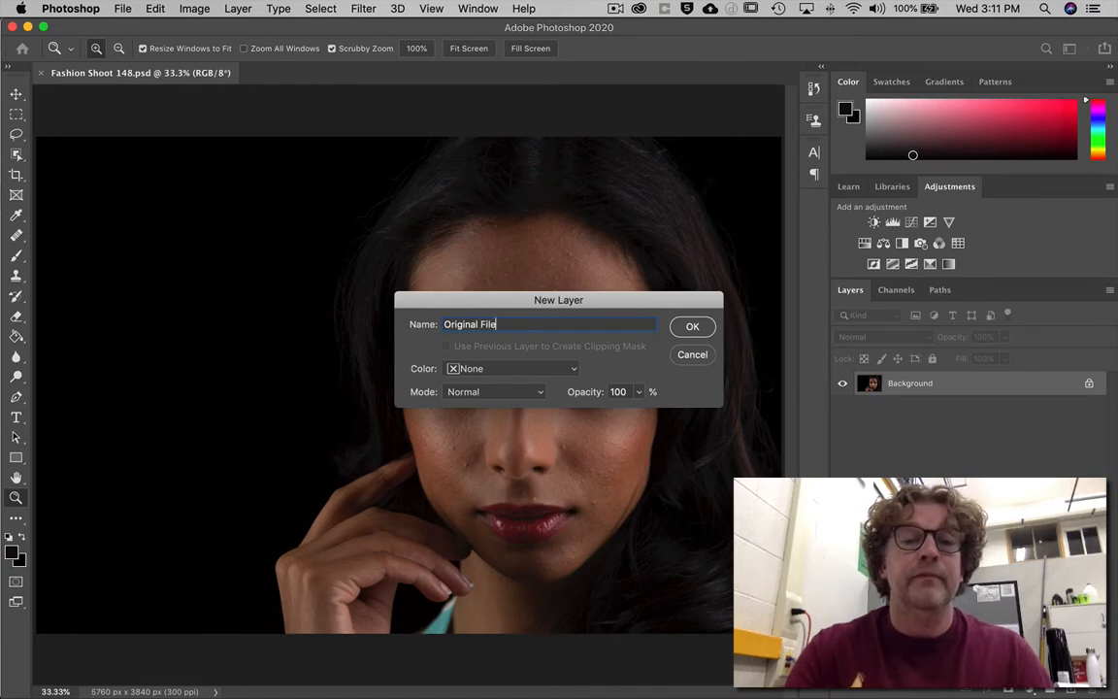
key(Return)
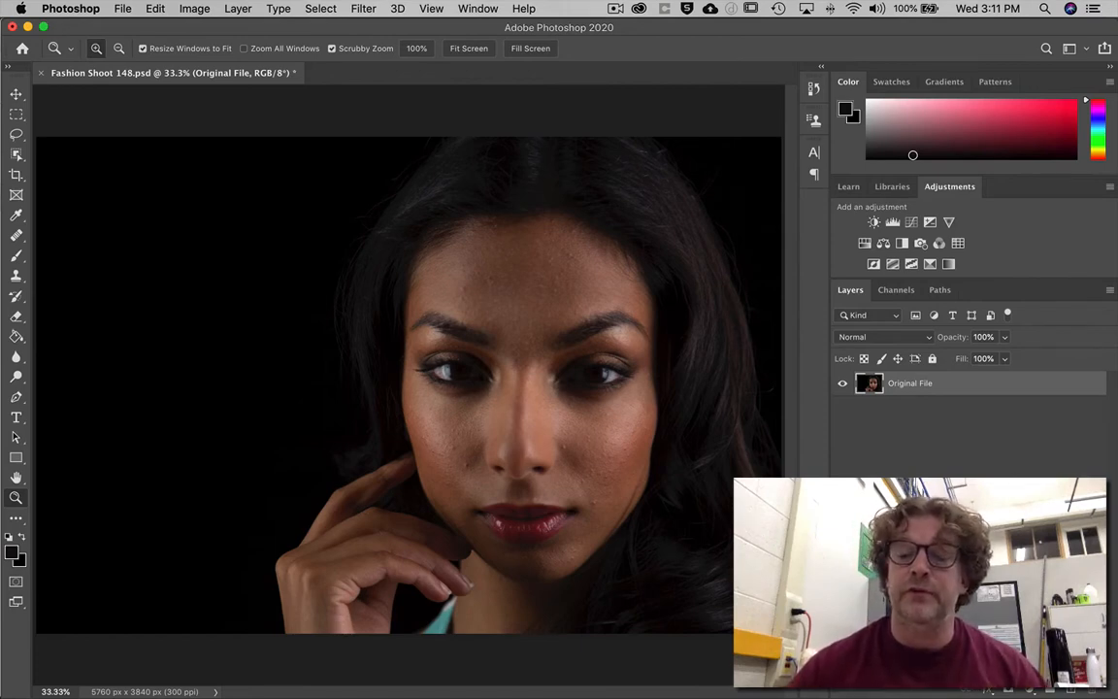
Step: Add a new empty layer above Original File and name it "Retouching Layer"
click(1072, 692)
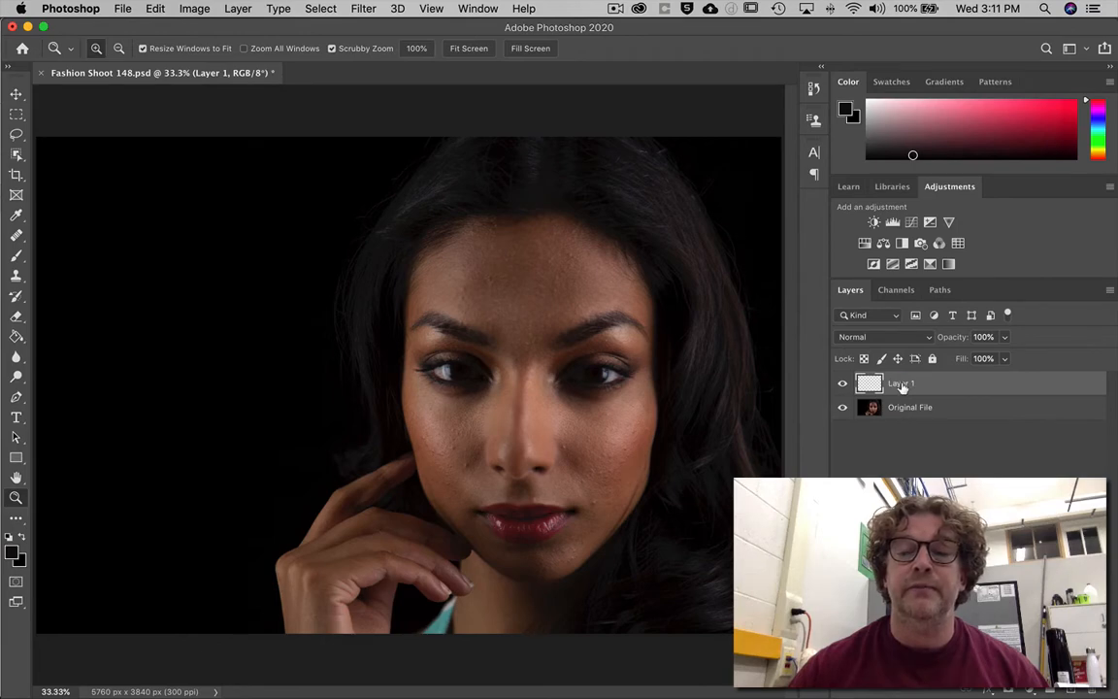
double_click(900, 383)
text(Retou)
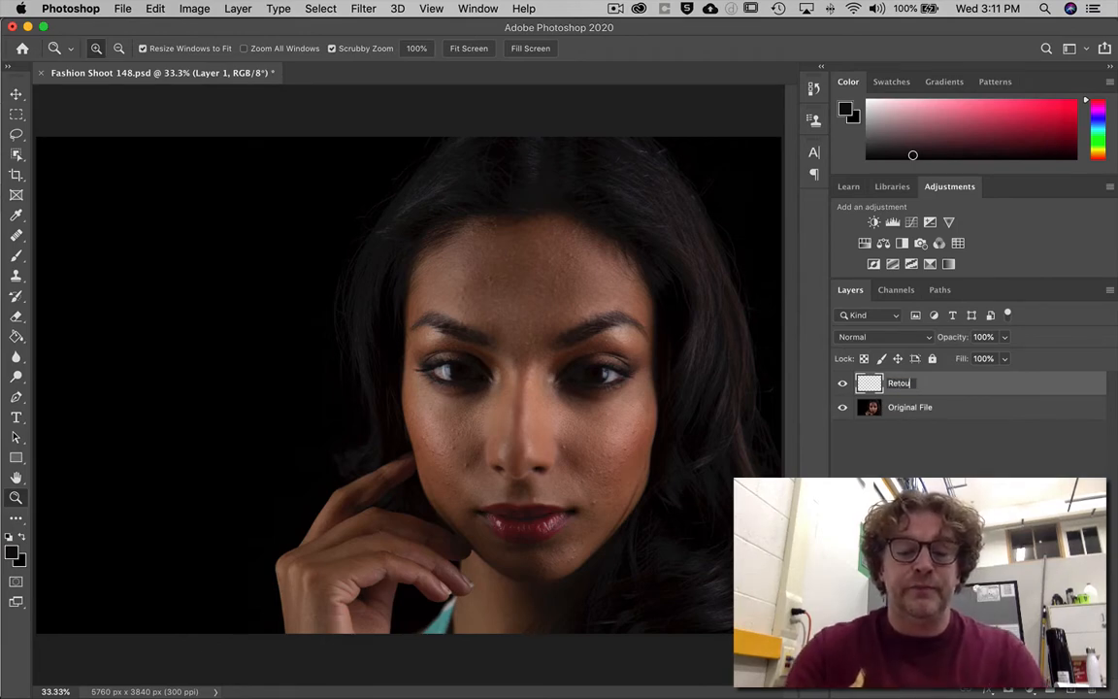
text(ching Layer)
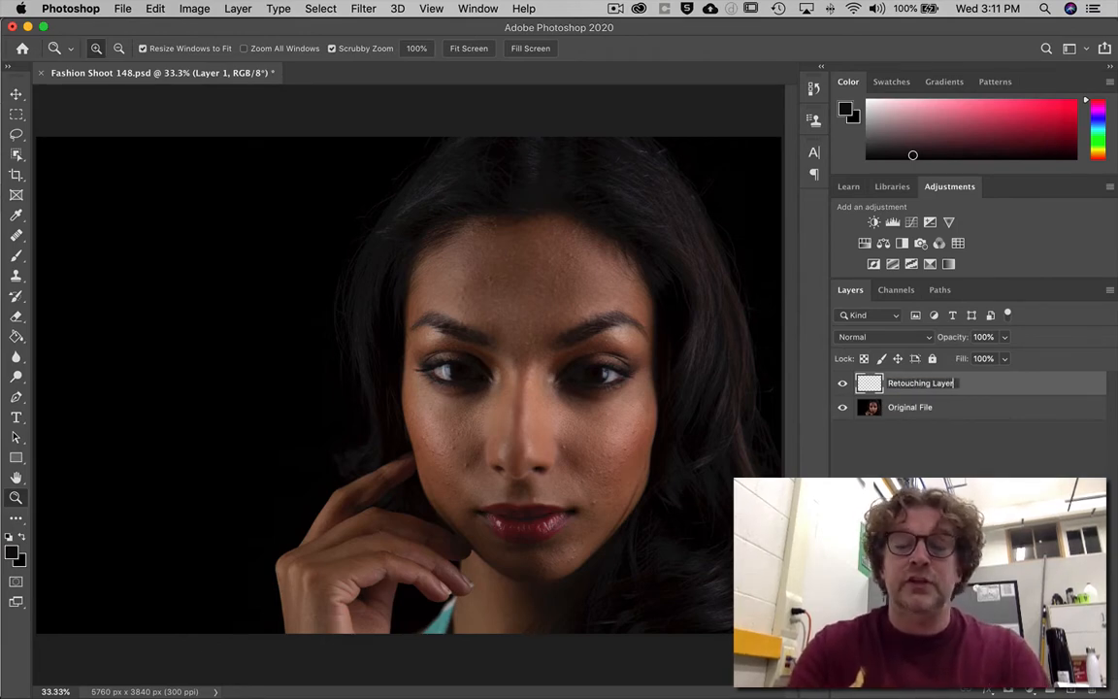
key(Return)
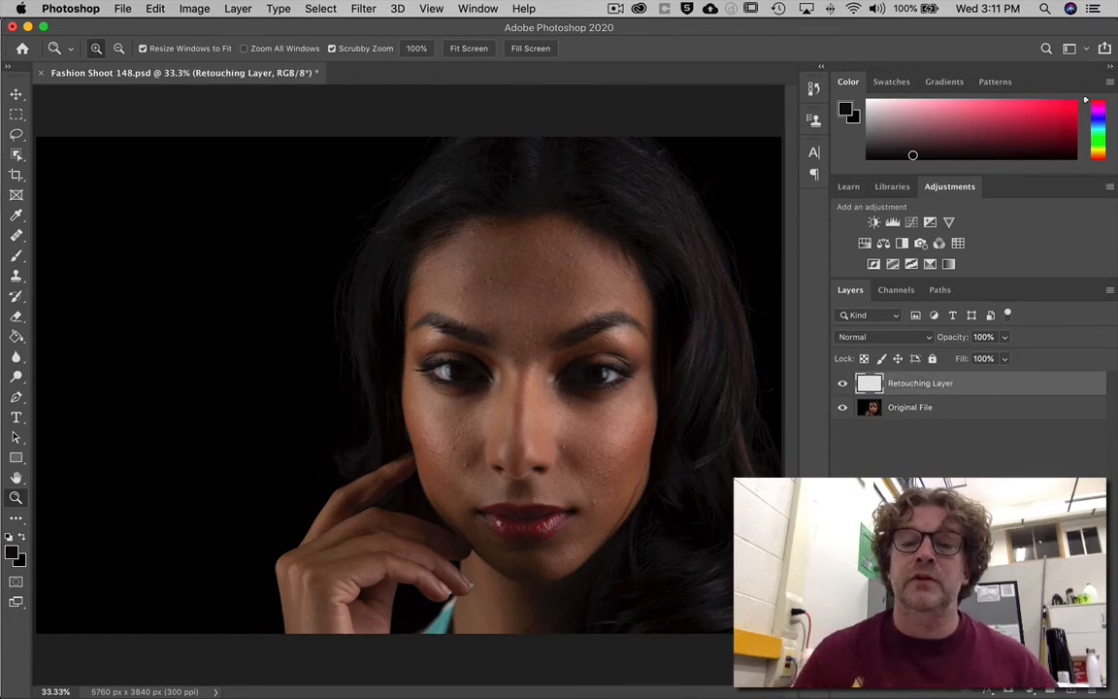
Step: Duplicate the Original File layer and merge the copy with the Retouching Layer
click(948, 410)
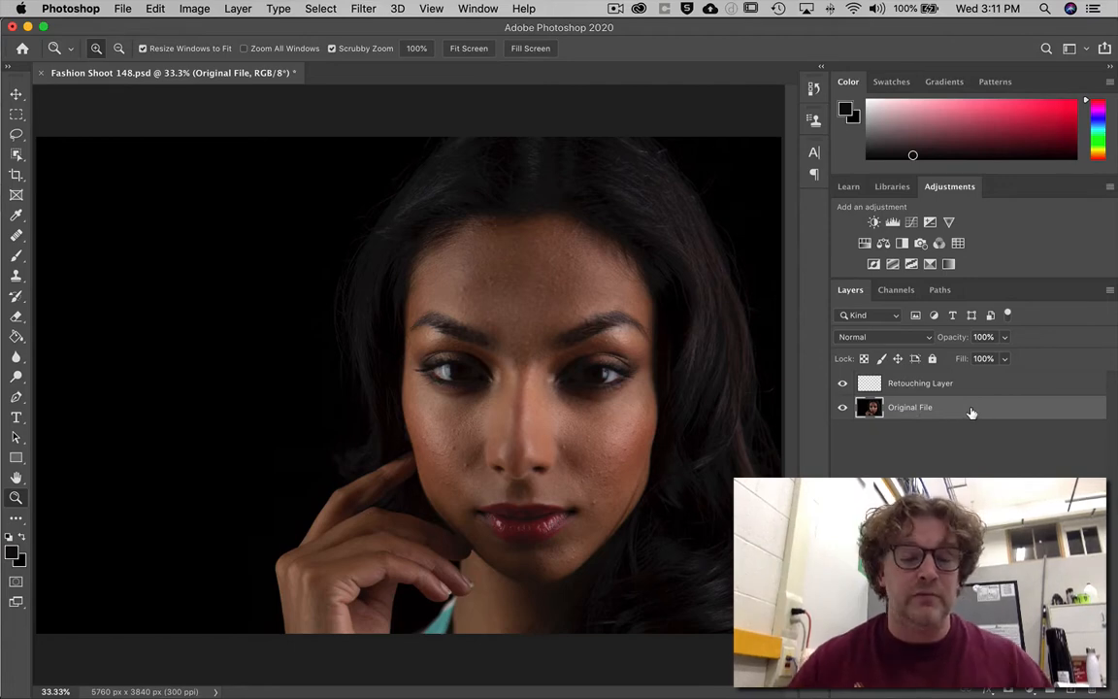
key(super+j)
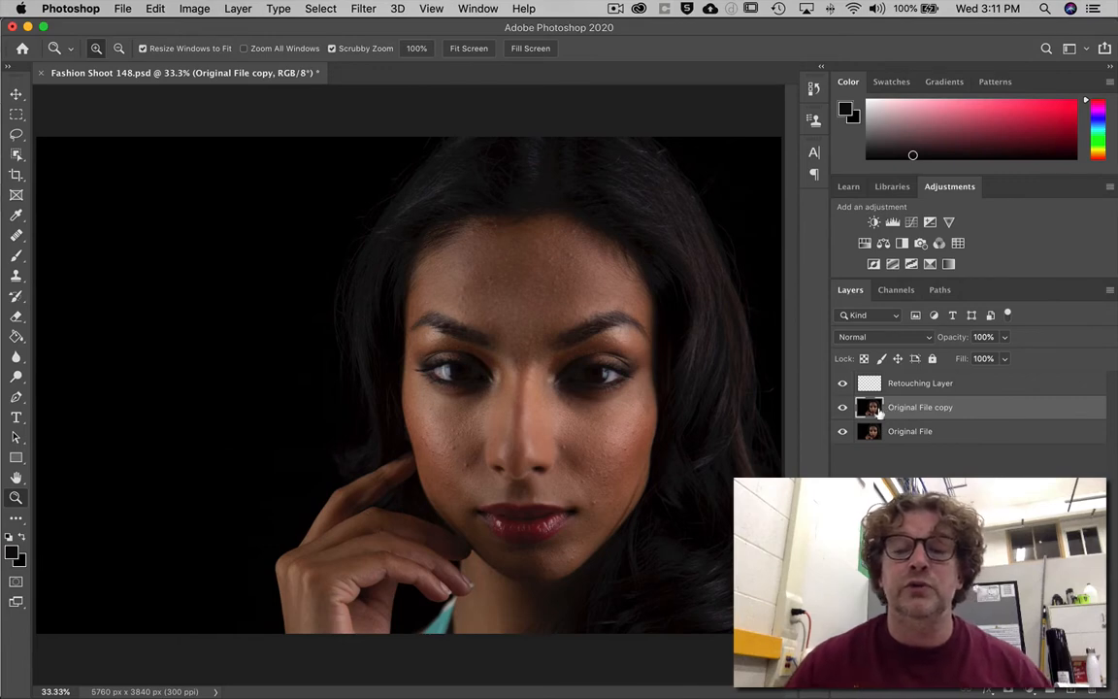
click(943, 386)
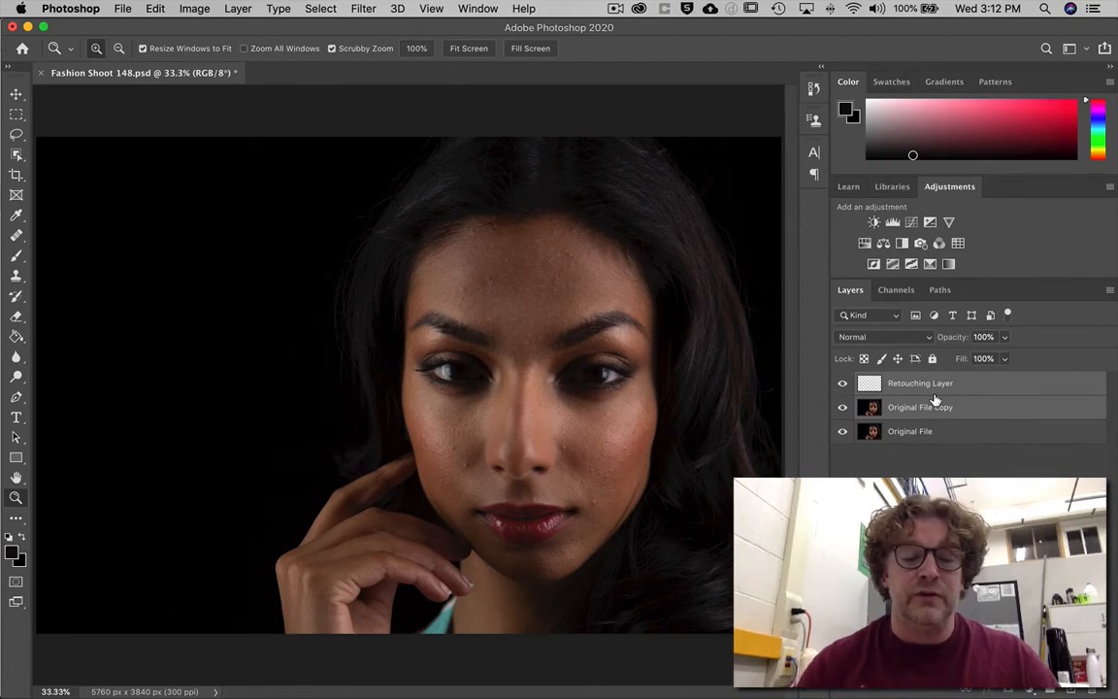
key(ctrl+e)
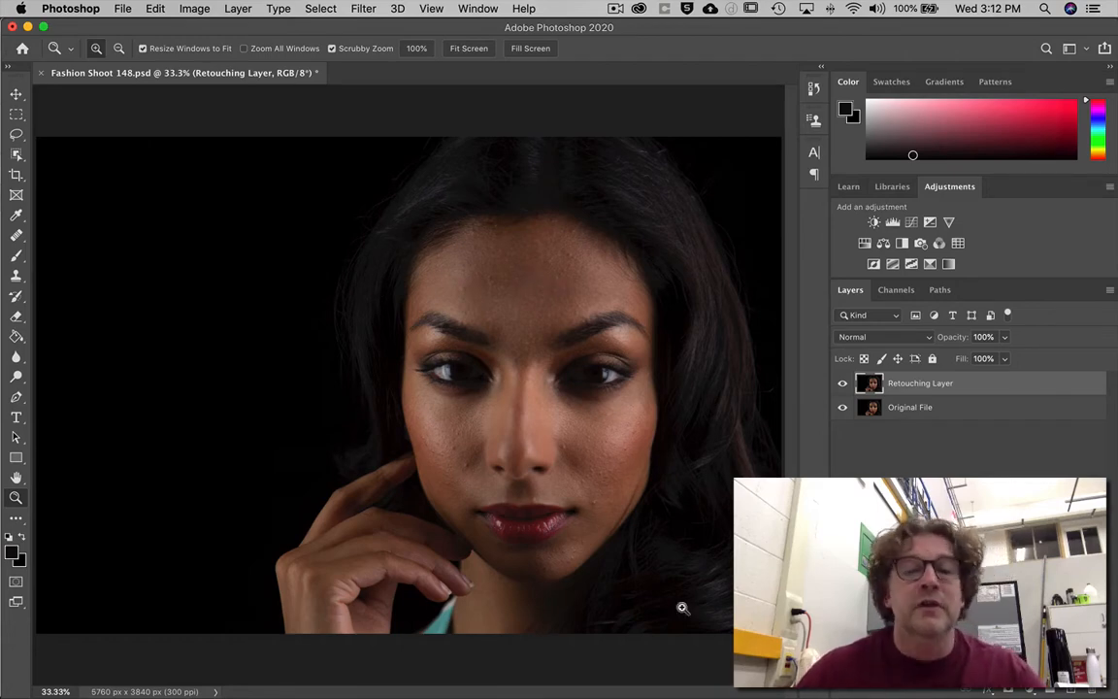
Step: Select the Spot Healing Brush for working on the forehead and check its brush size and hardness options
drag(446, 283, 546, 301)
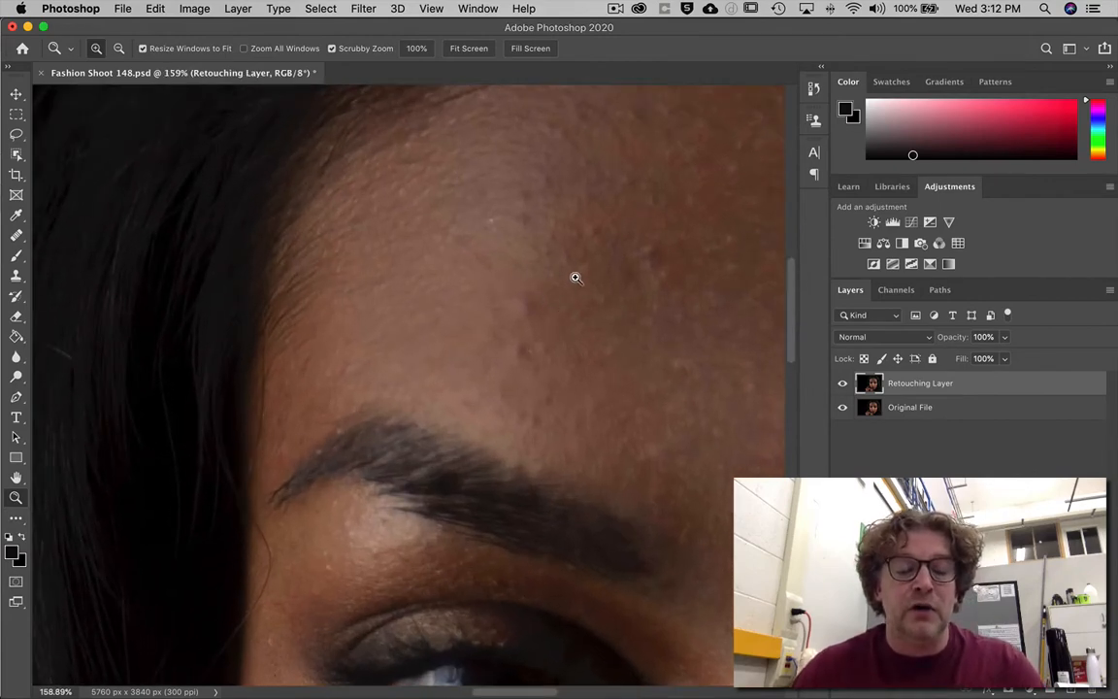
drag(574, 275, 455, 320)
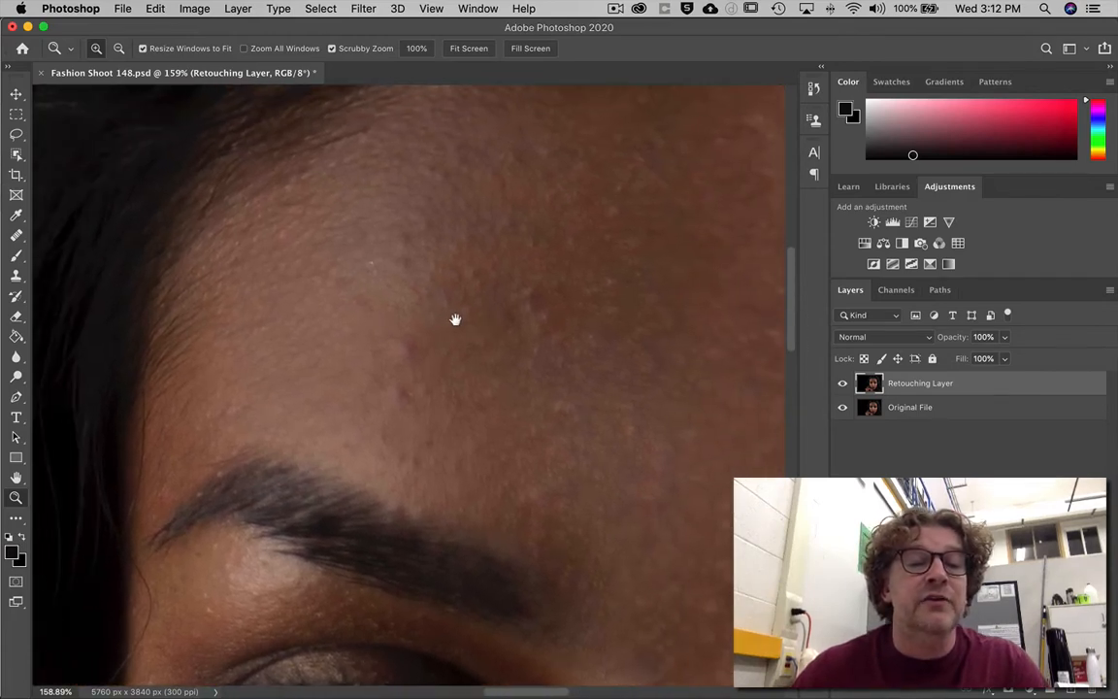
key(j)
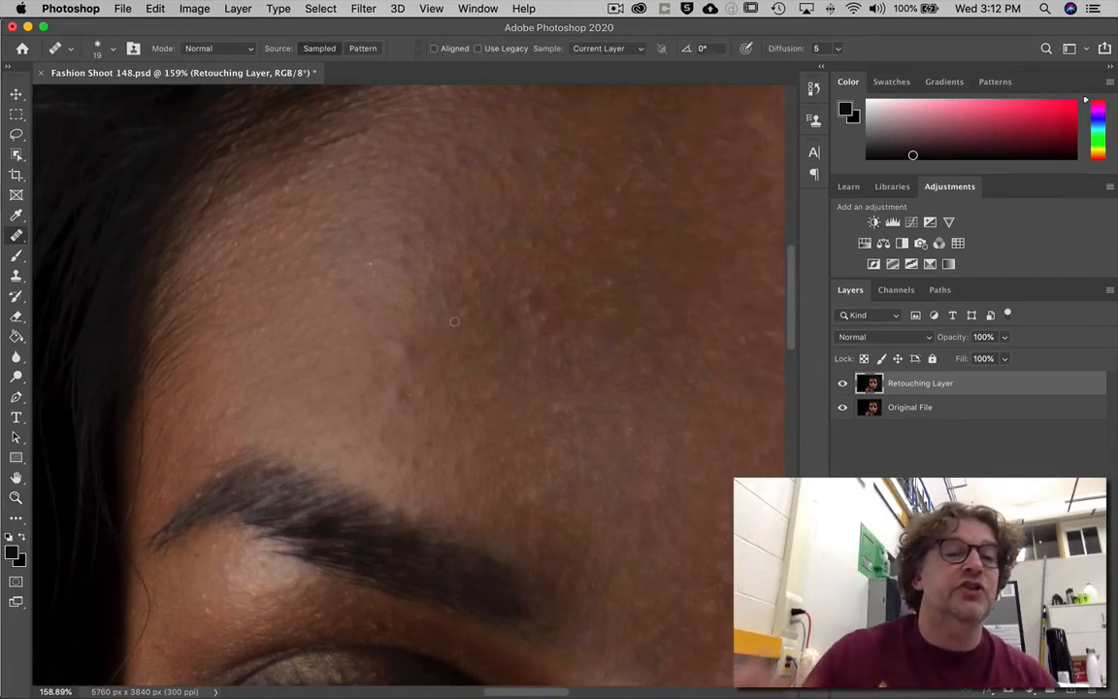
click(17, 237)
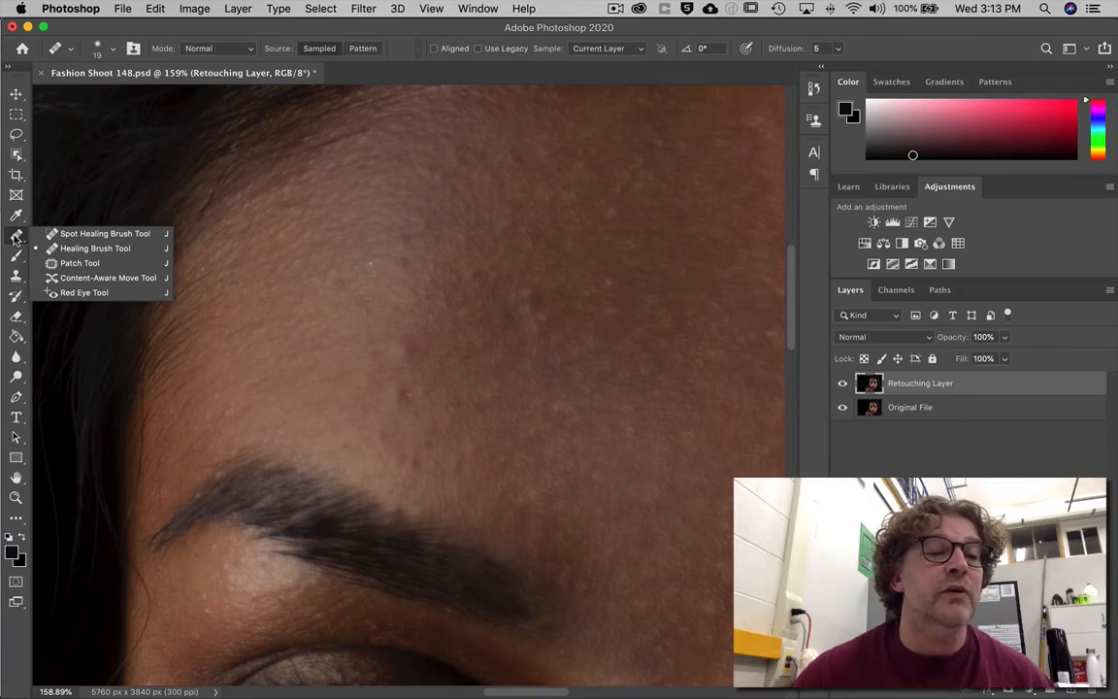
click(80, 254)
click(75, 250)
key(Return)
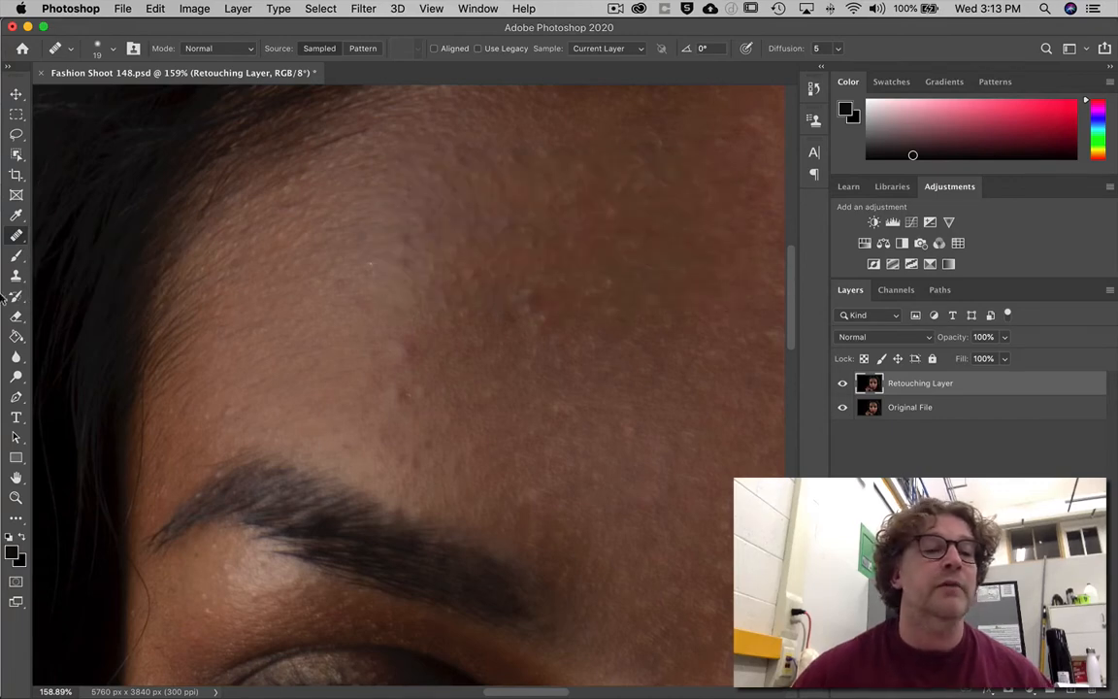
click(17, 238)
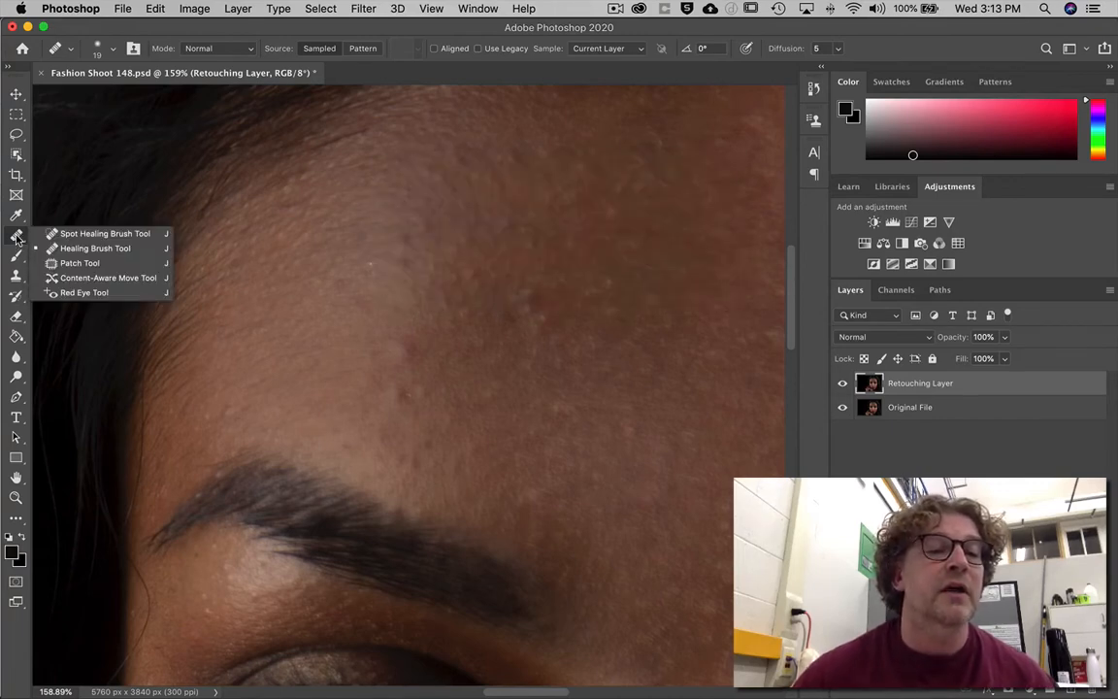
click(67, 237)
click(360, 317)
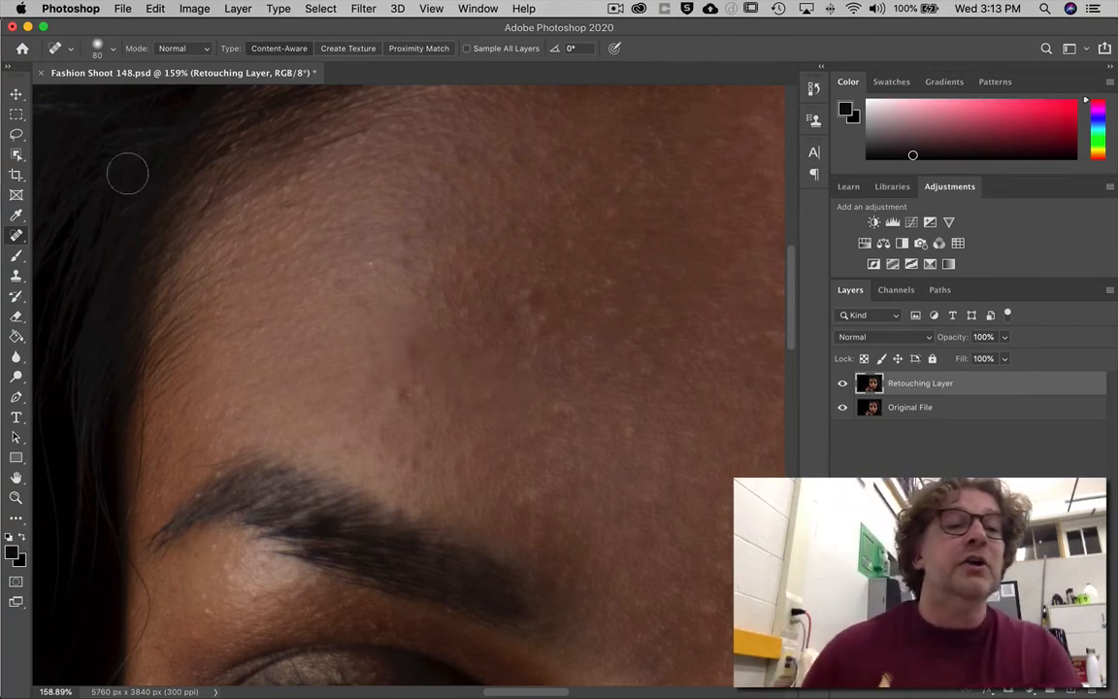
click(113, 51)
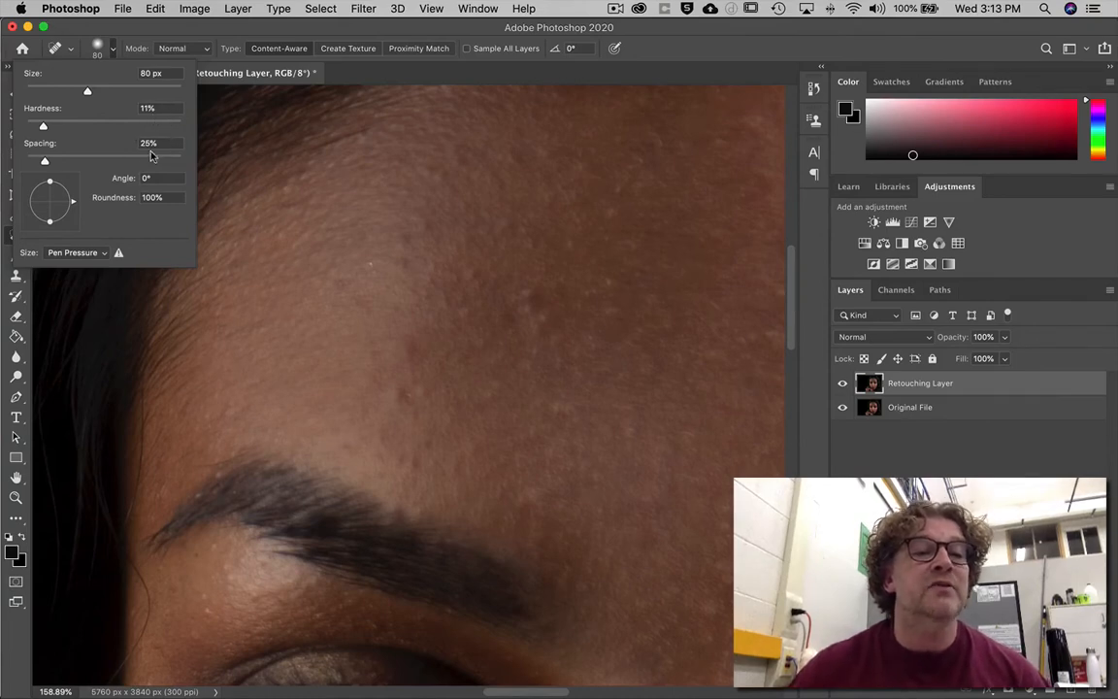
click(129, 26)
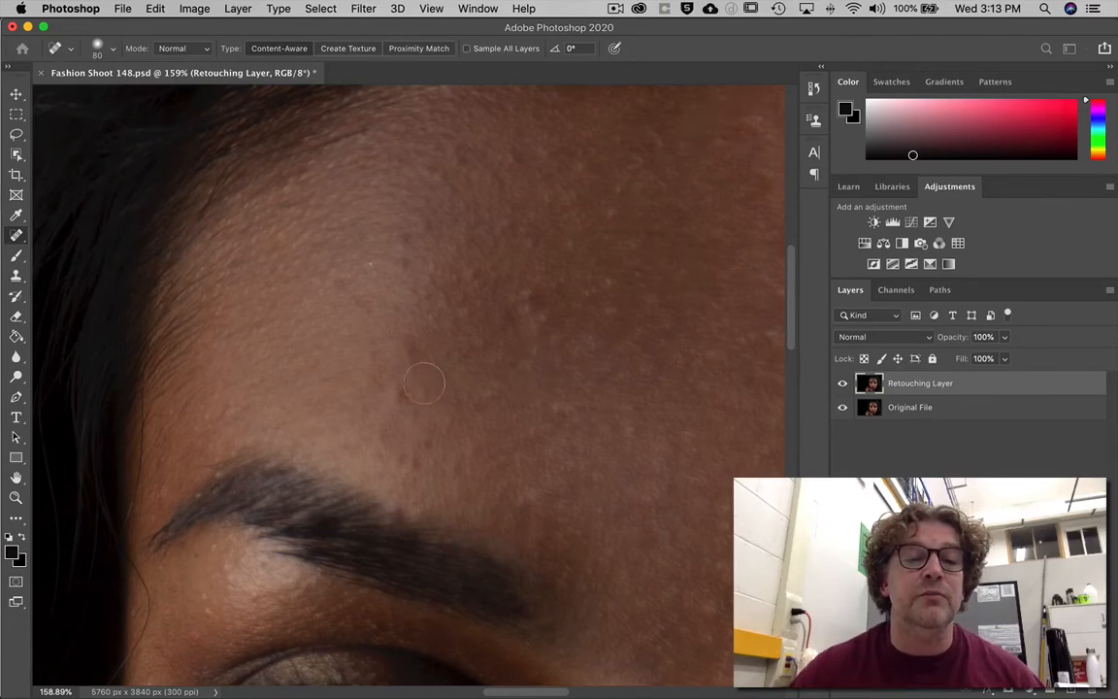
Step: Heal the bright and dark blemishes on the forehead above the image-left eyebrow with the 80 px Spot Healing Brush
click(371, 325)
click(378, 264)
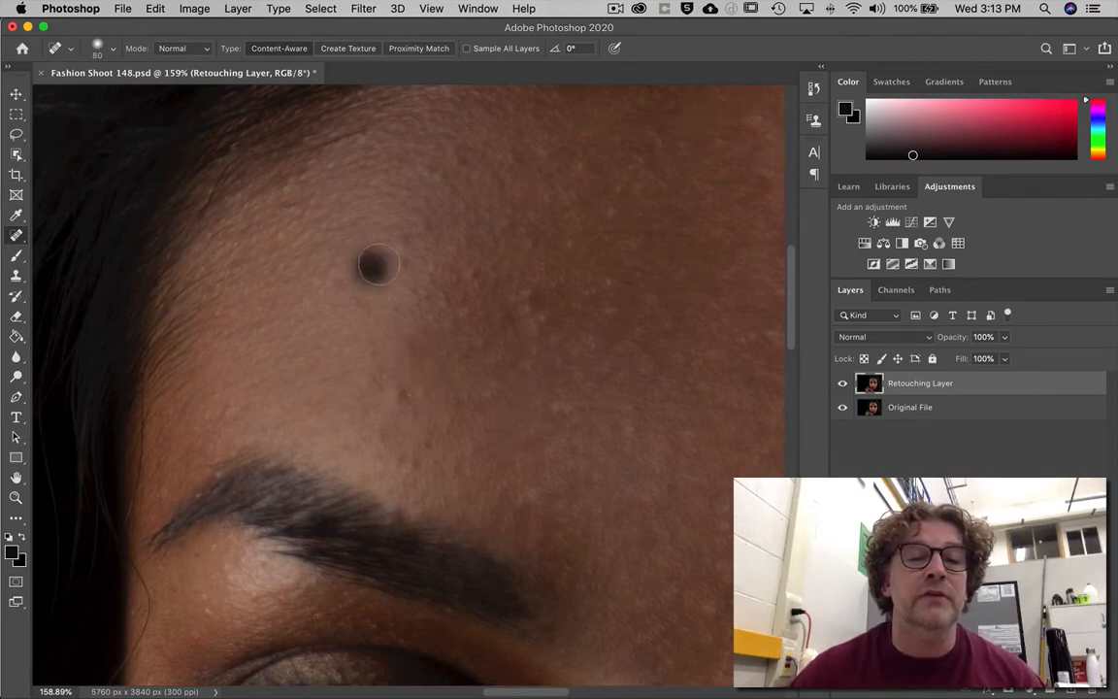
click(402, 273)
click(426, 231)
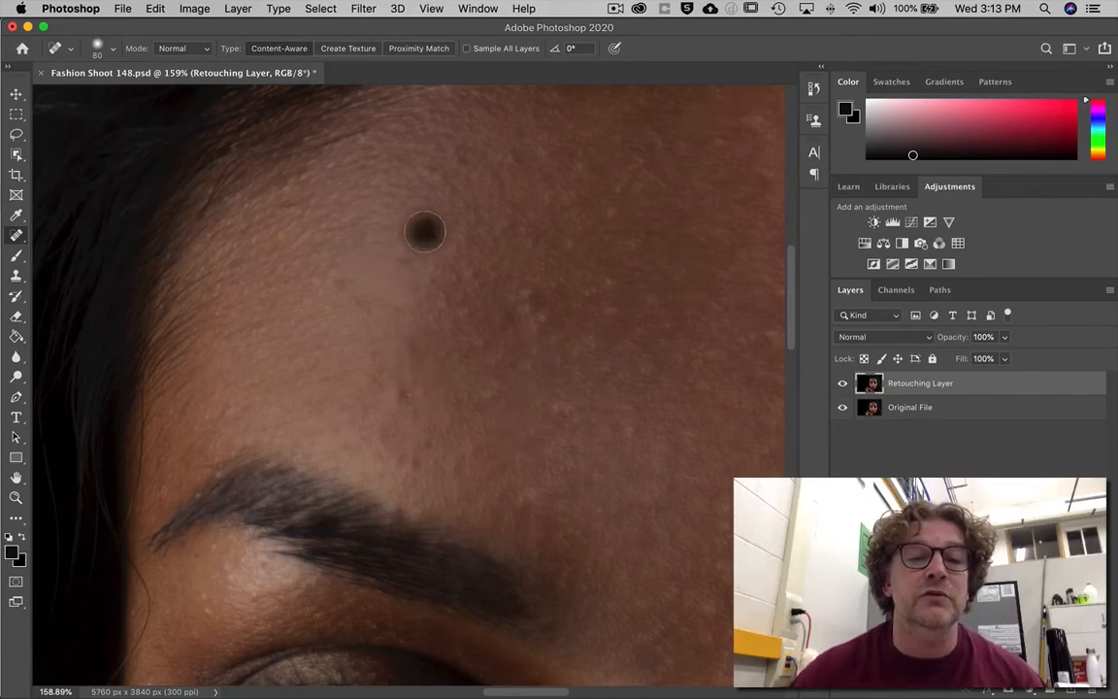
click(410, 400)
click(560, 406)
click(533, 308)
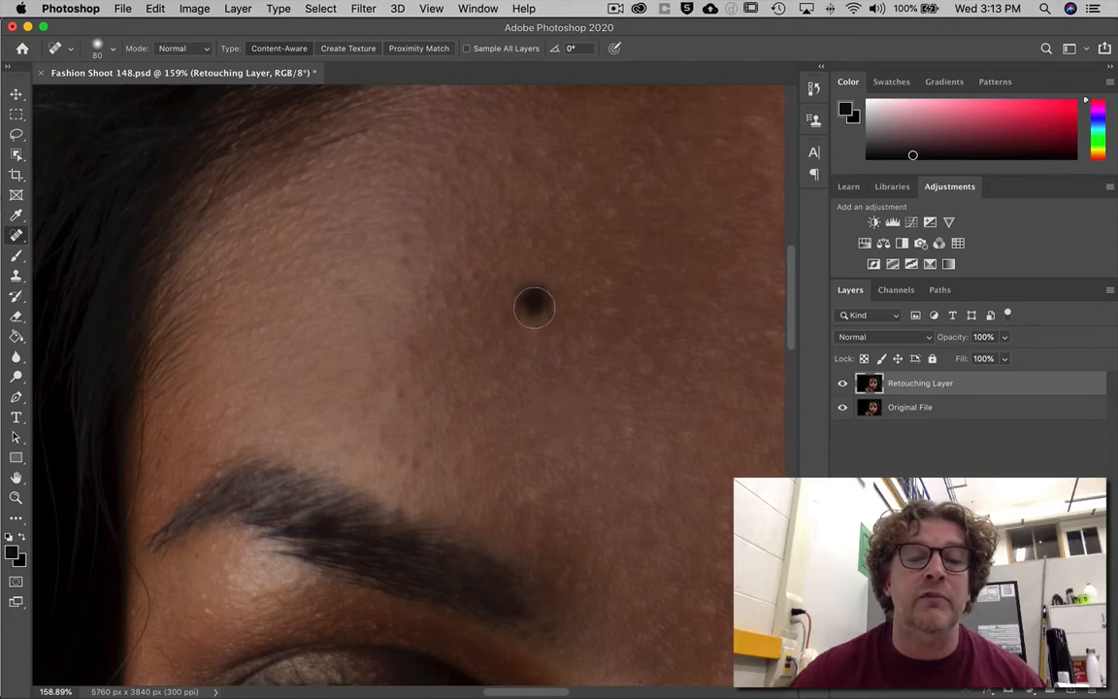
click(498, 225)
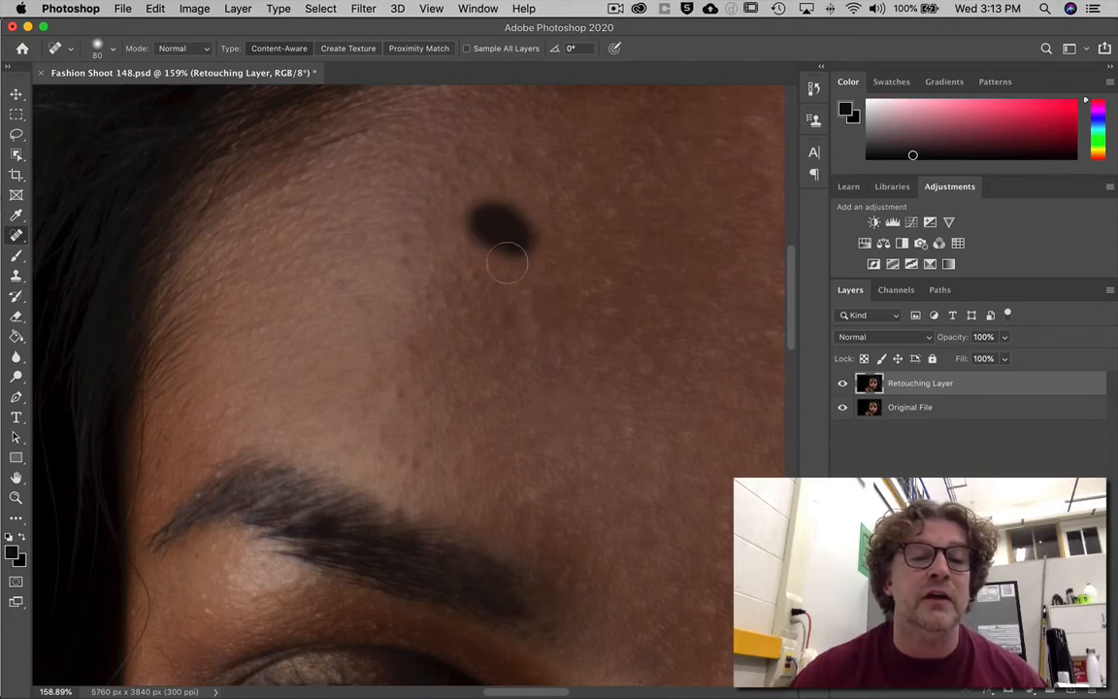
click(436, 176)
click(398, 396)
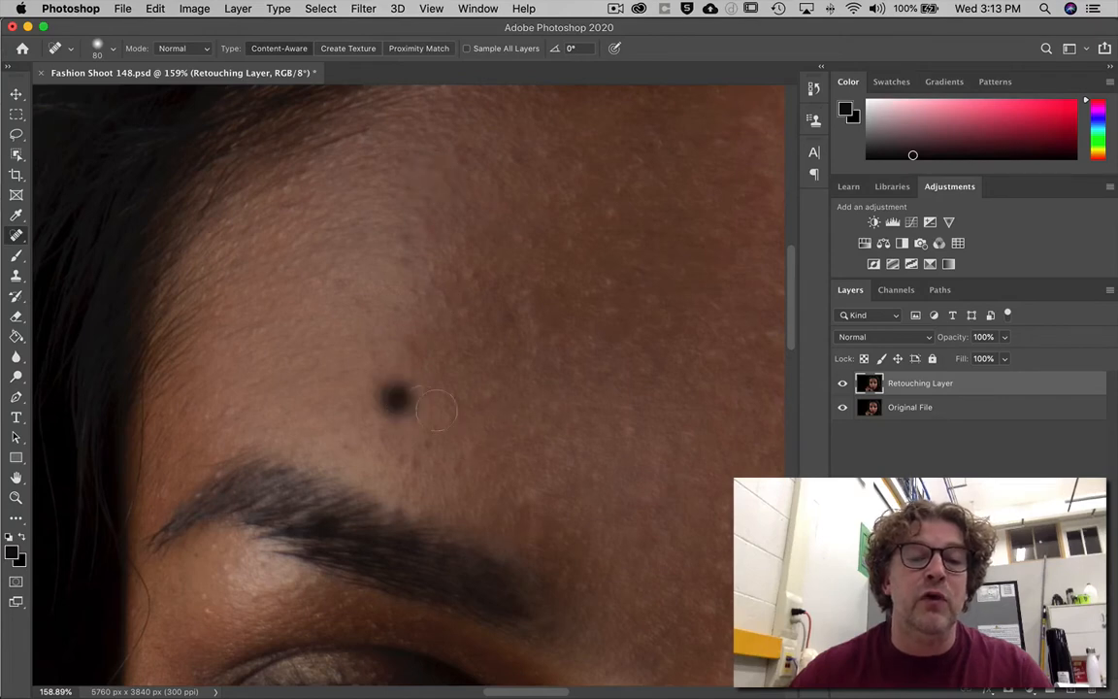
Step: Heal the small spots across the middle of the forehead, from the inner end of the image-left eyebrow upward
drag(481, 357, 385, 397)
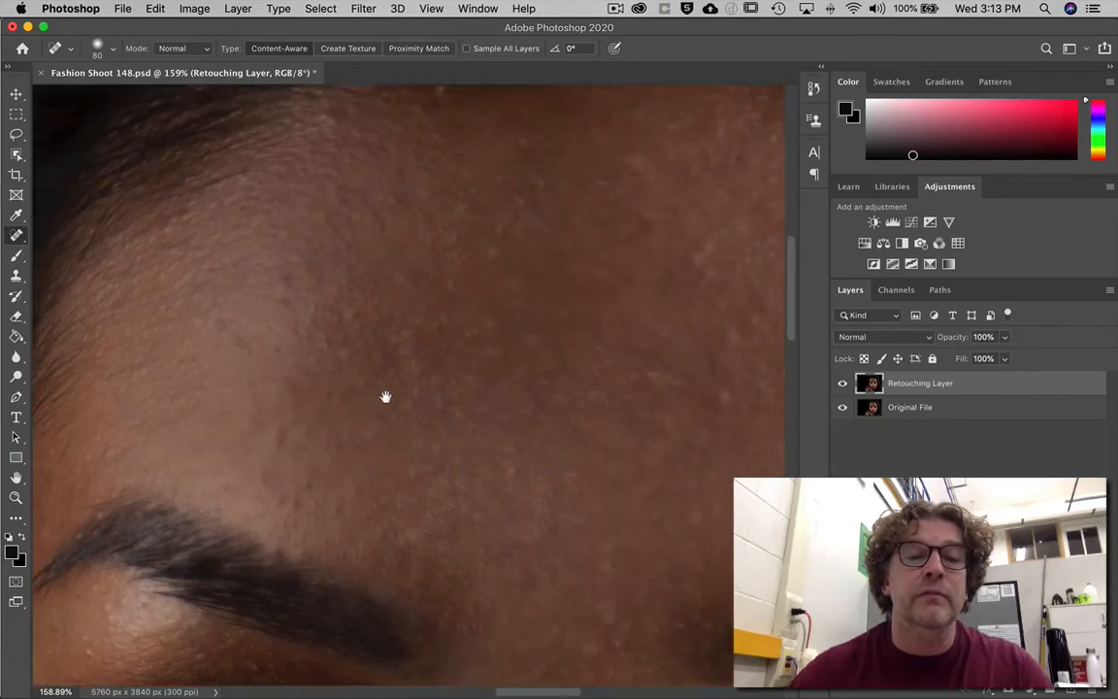
click(380, 189)
click(411, 193)
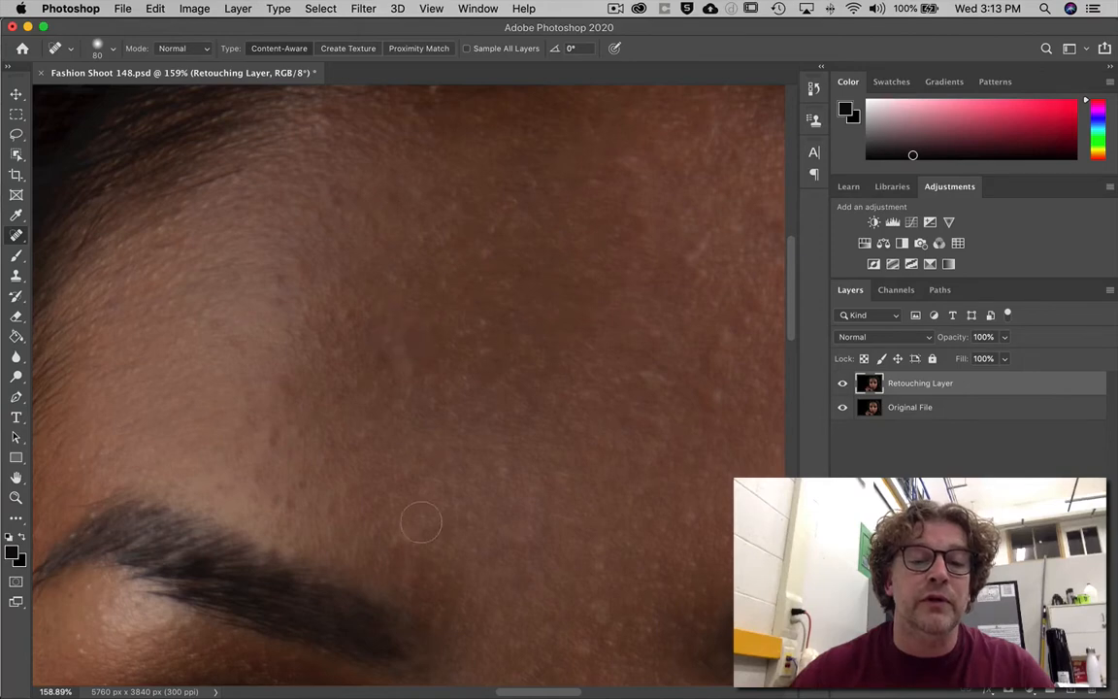
click(406, 532)
click(491, 466)
click(492, 255)
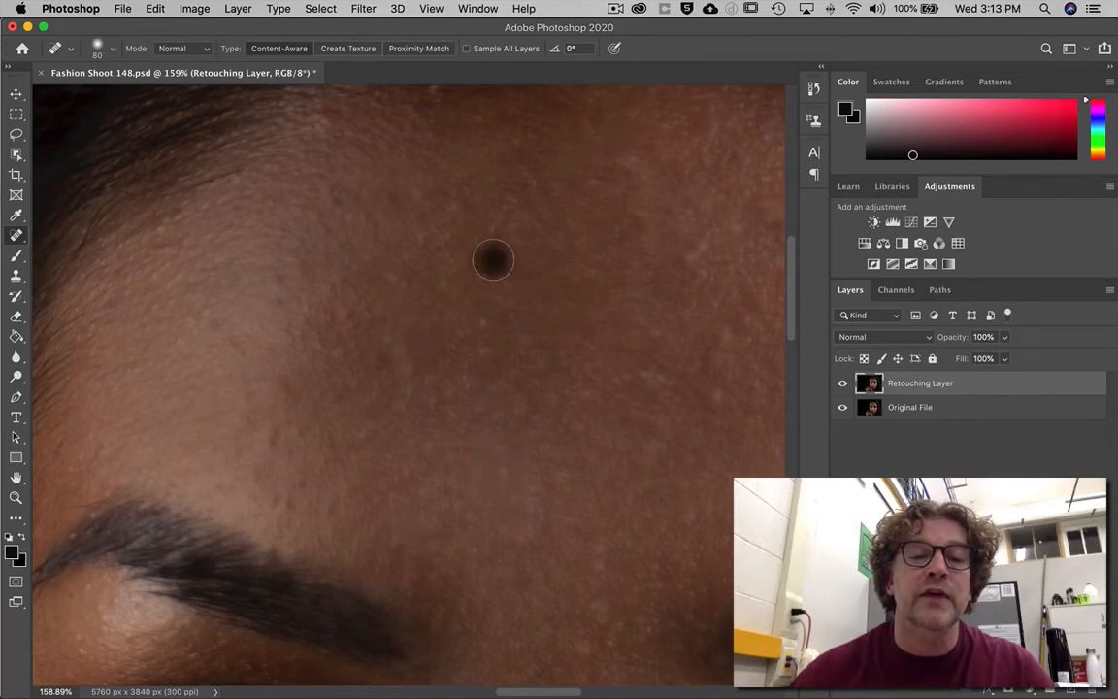
click(487, 224)
click(404, 280)
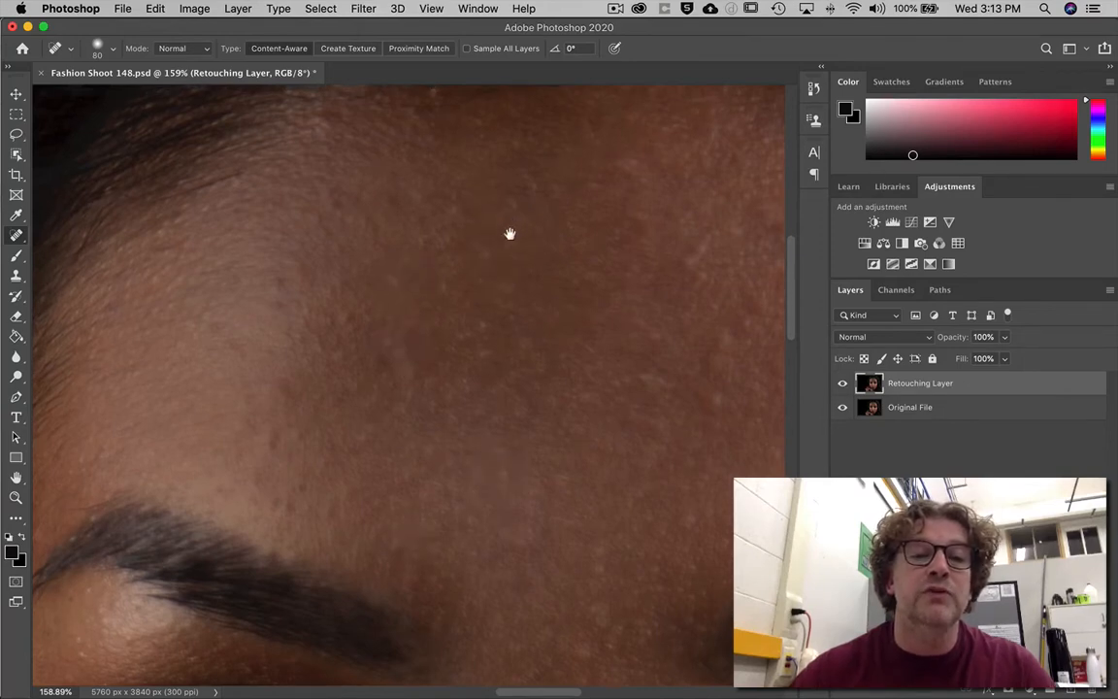
Step: Heal the remaining spots below the hairline and on the image-right side of the forehead
drag(511, 232, 454, 332)
click(404, 253)
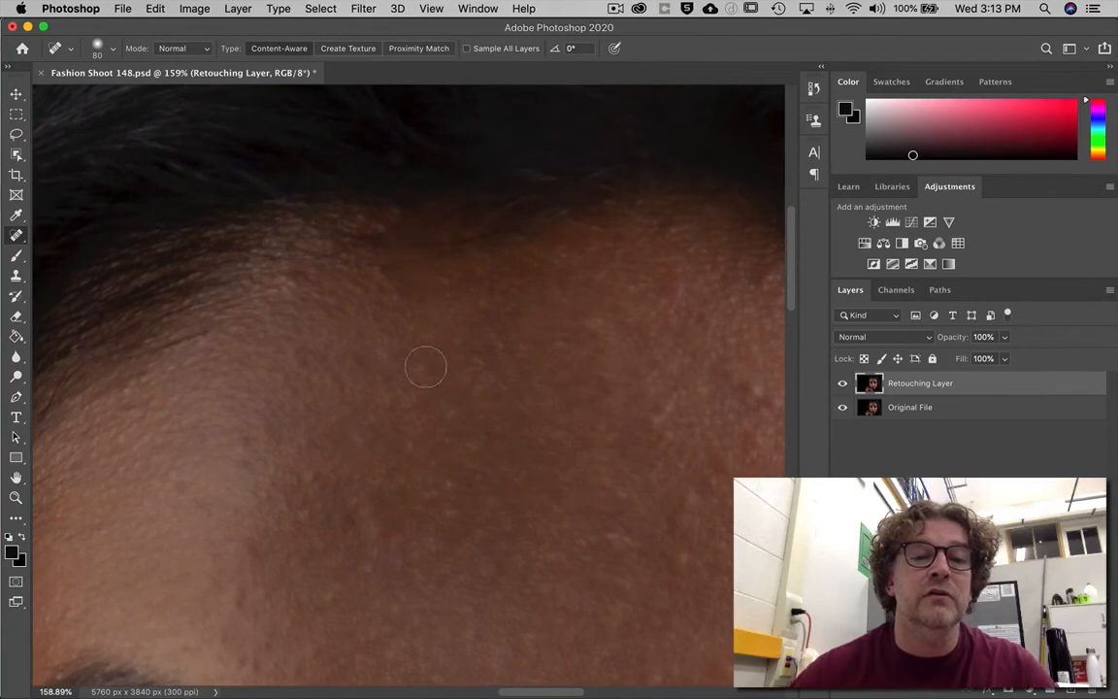
click(588, 335)
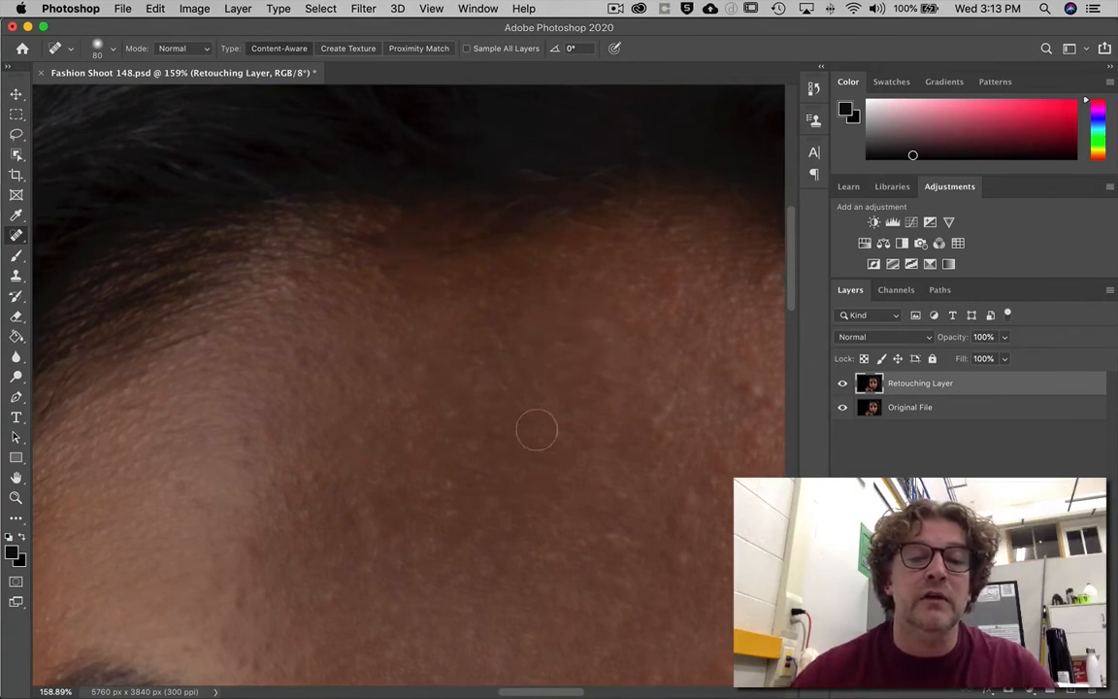
scroll(532, 429, down, 5)
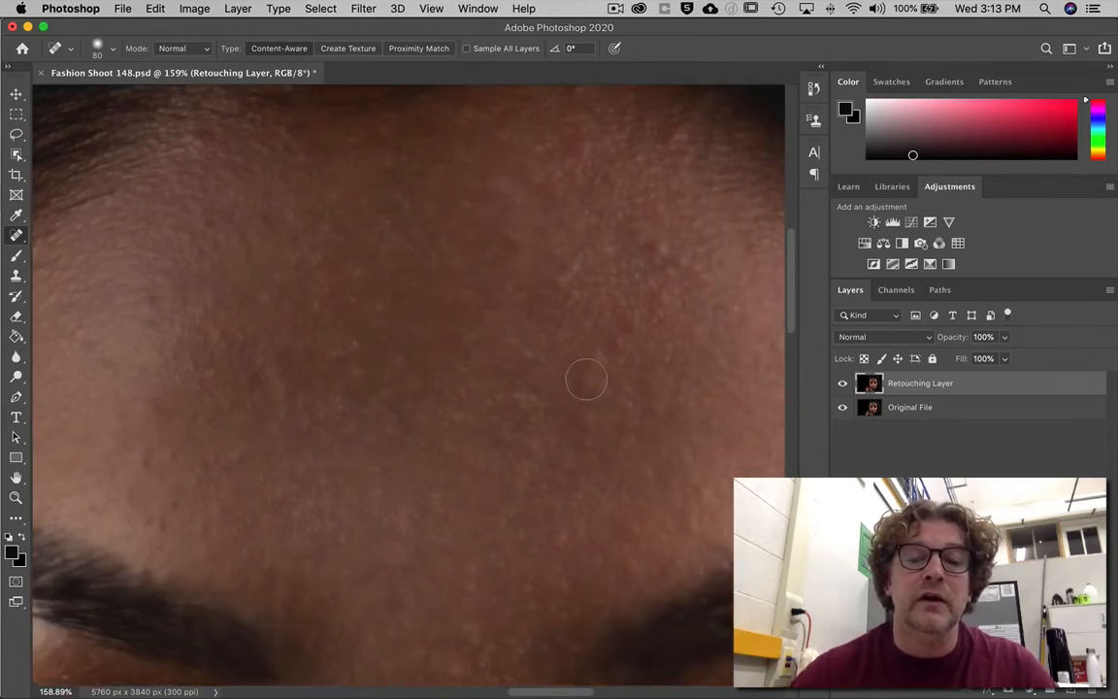
click(612, 344)
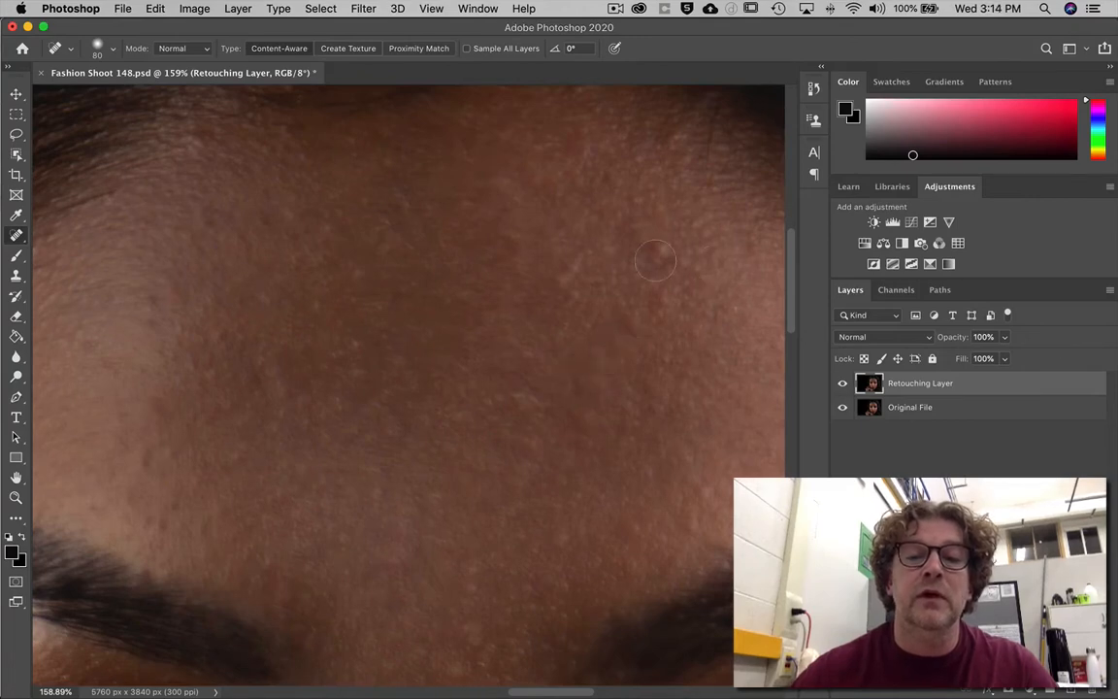
click(654, 252)
click(573, 264)
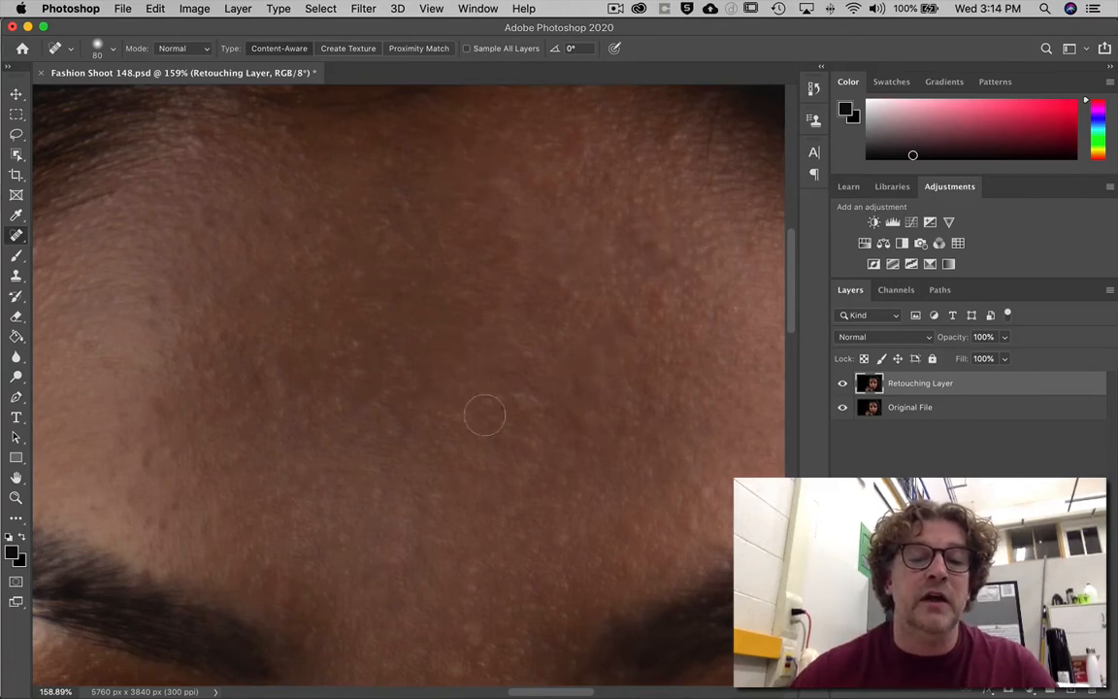
Step: Heal the spots below the hairline on the image-right side of the forehead with the 80 px Spot Healing Brush
scroll(512, 416, up, 5)
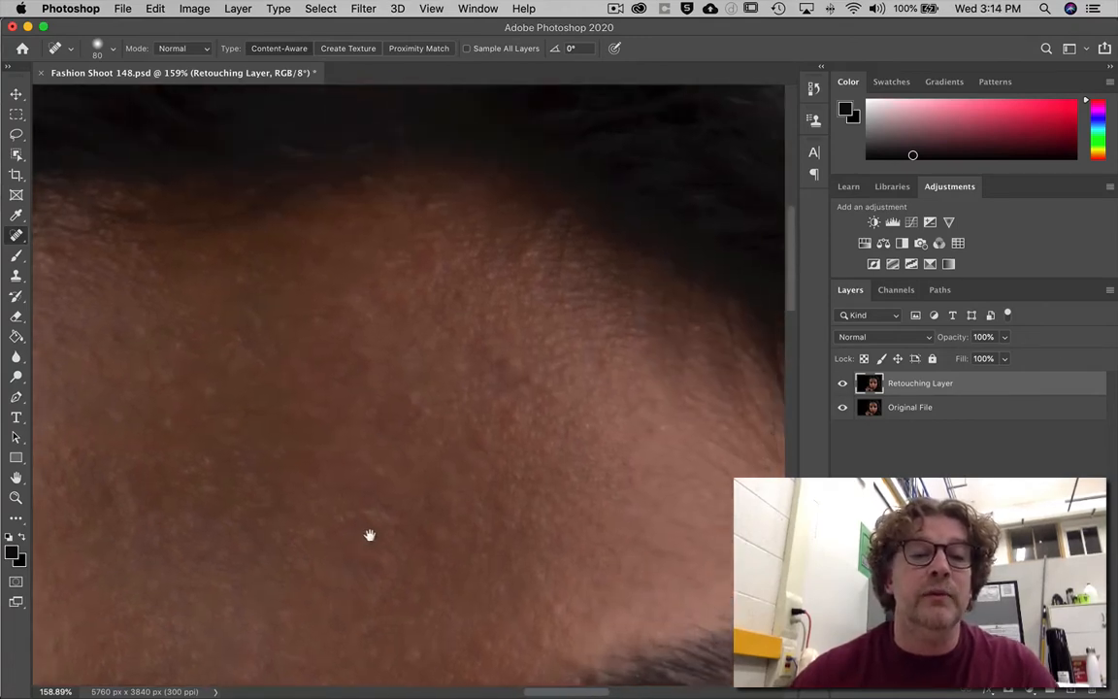
click(437, 203)
click(533, 258)
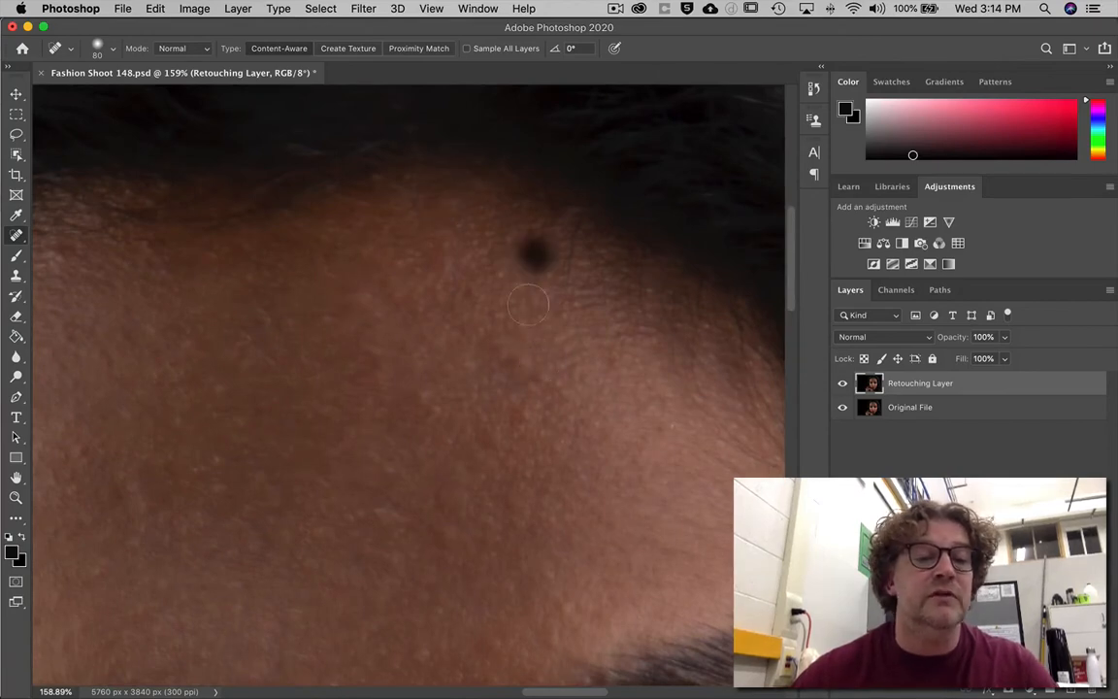
mouse_move(617, 466)
mouse_down()
mouse_move(530, 319)
mouse_move(609, 381)
mouse_up()
click(414, 318)
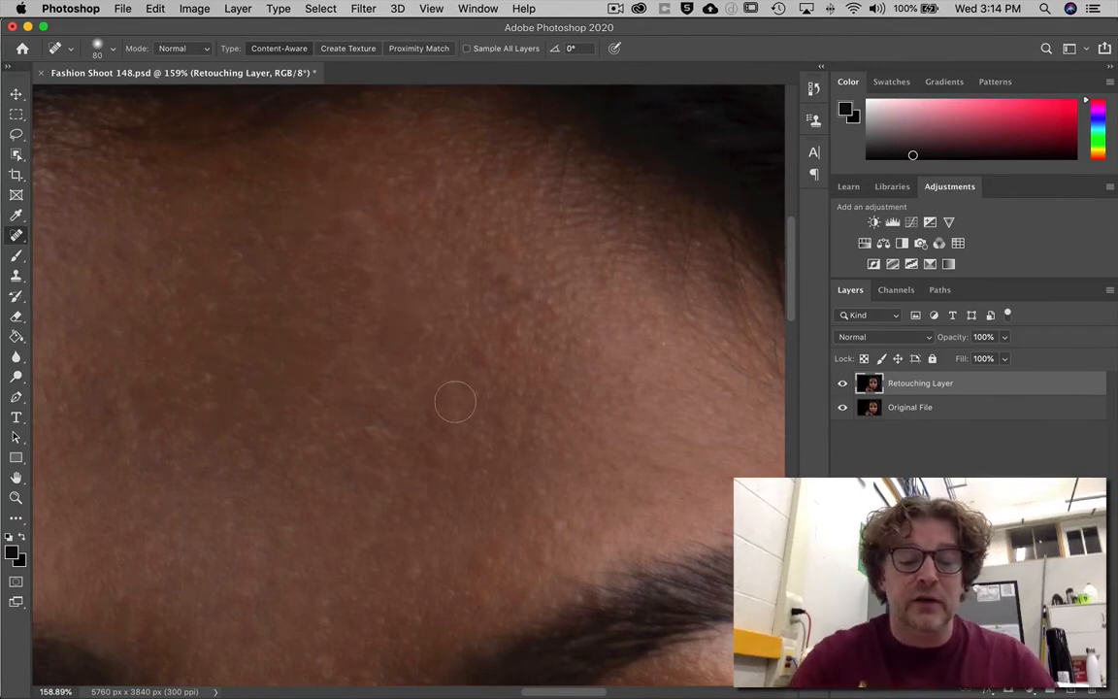
Step: Check the whole forehead and heal the spots remaining in its center, on its image-left side and near the image-left hairline
key(super+minus)
key(super+minus)
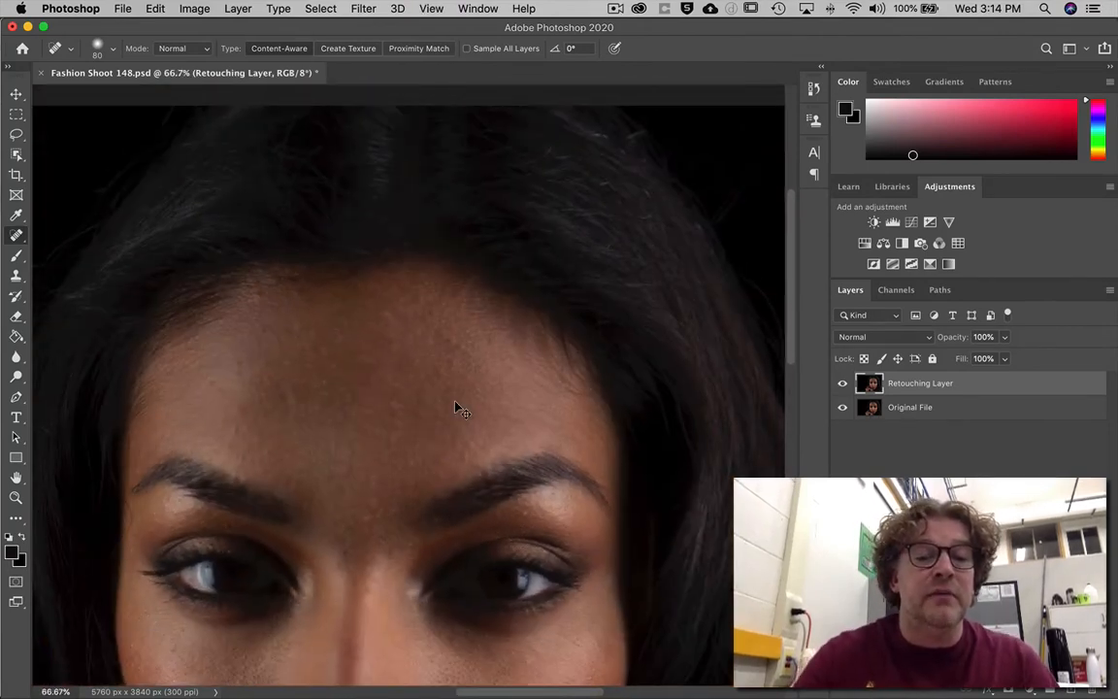
click(448, 339)
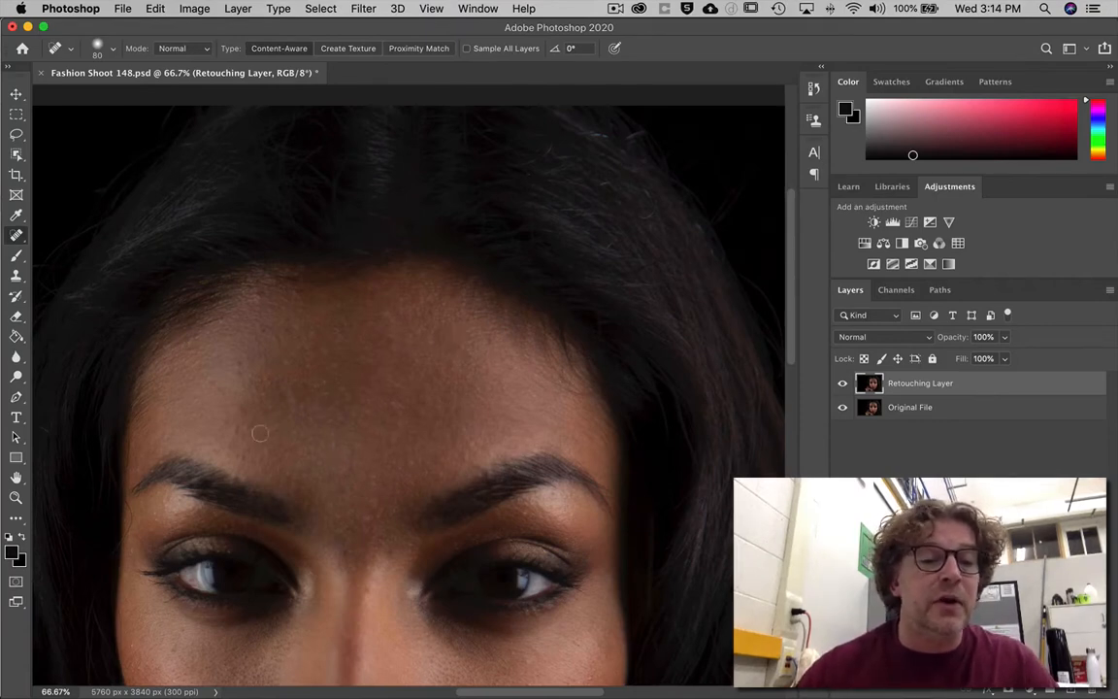
click(242, 367)
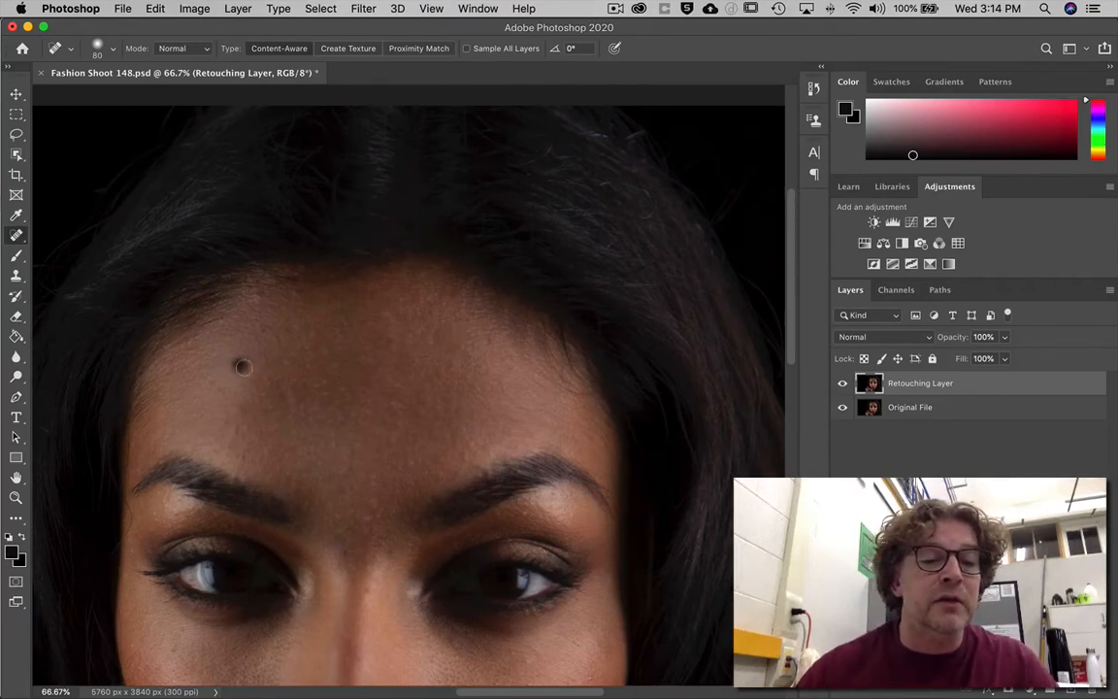
click(240, 431)
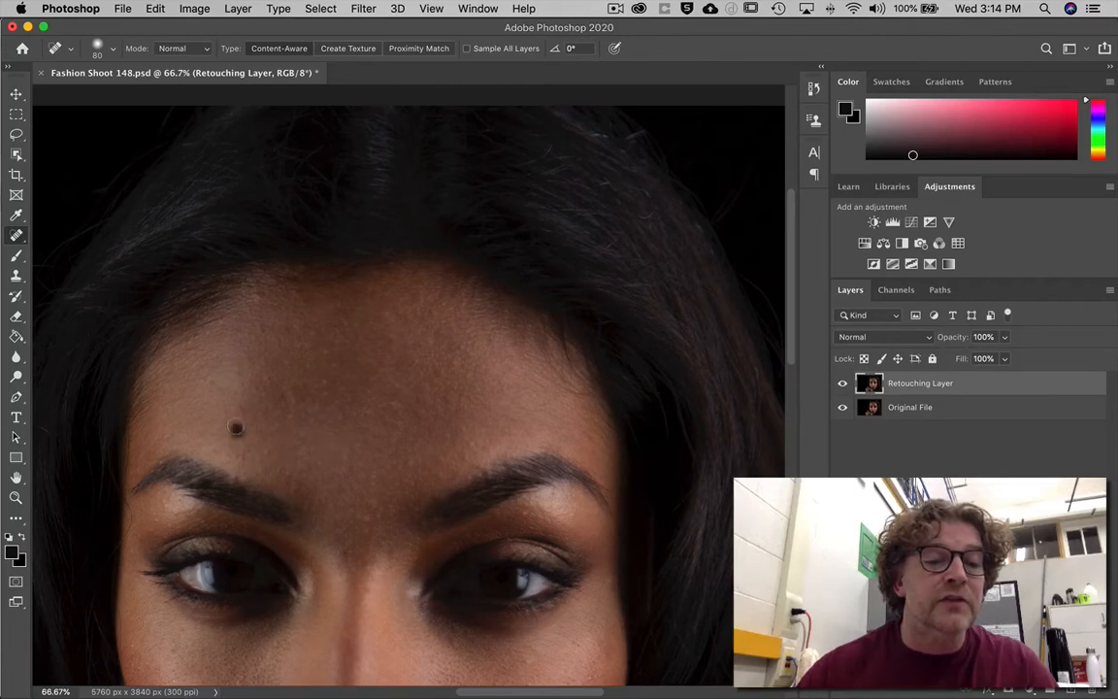
click(325, 394)
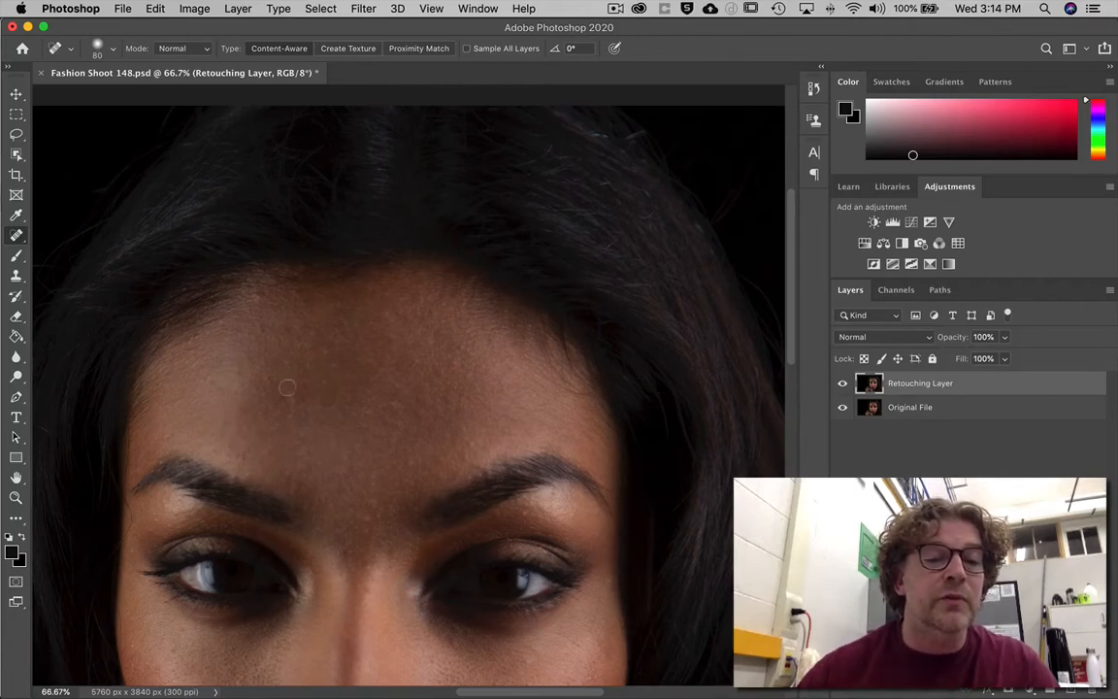
click(256, 297)
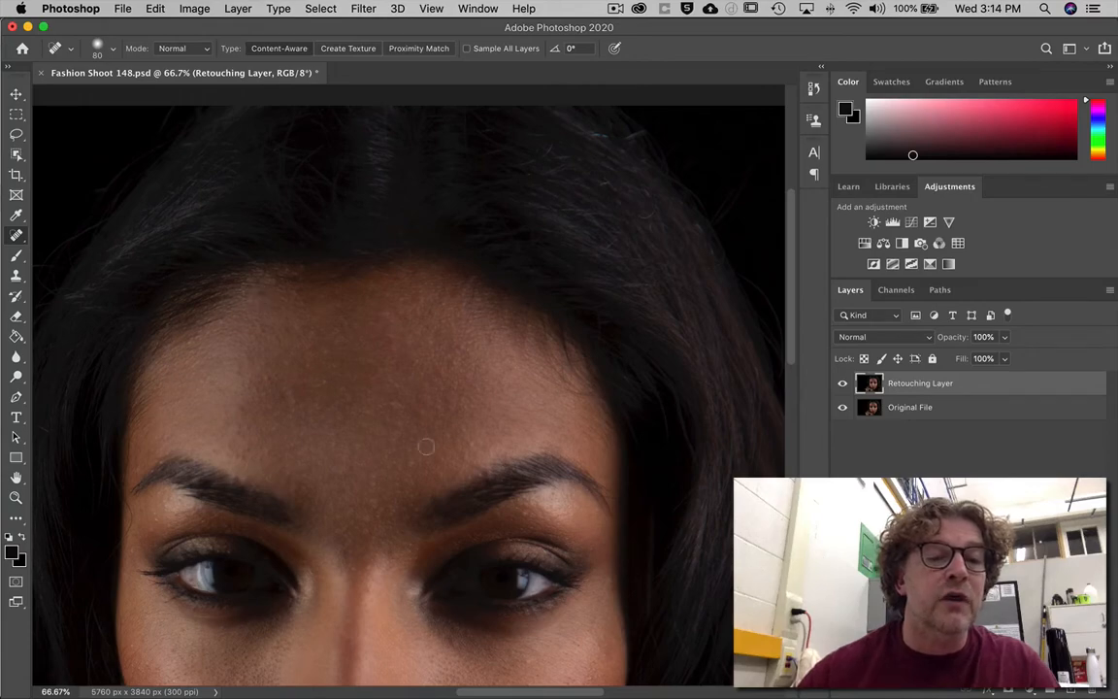
Step: Magnify the image-right side of the forehead and heal the small spots there with the Spot Healing Brush
key(z)
drag(478, 358, 521, 362)
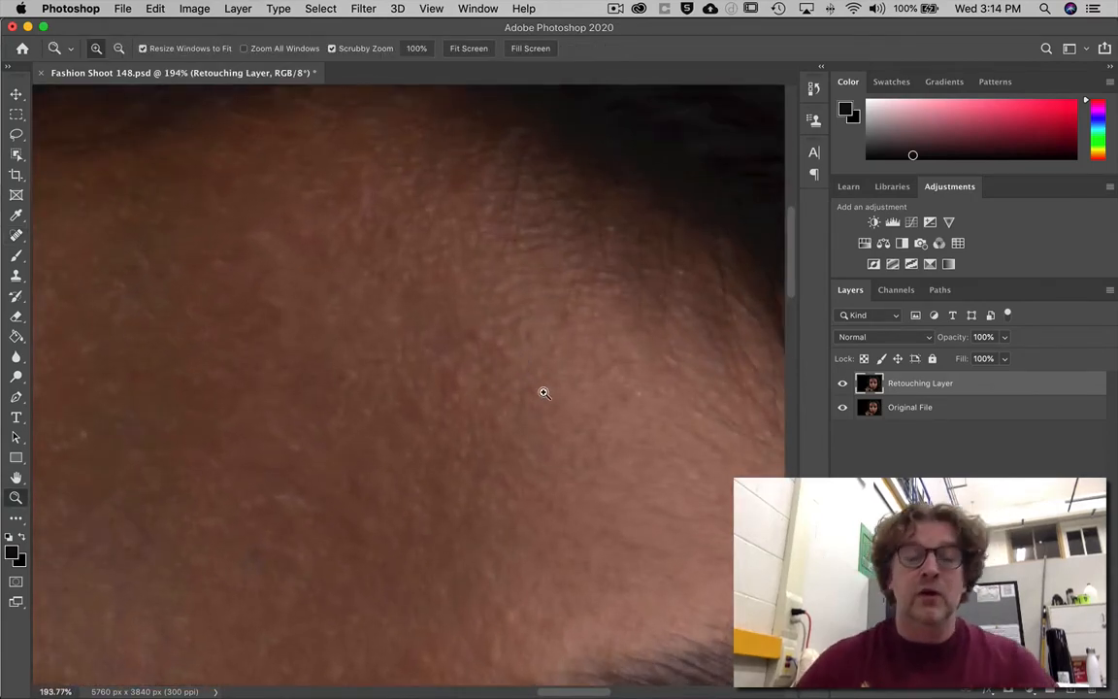
key(j)
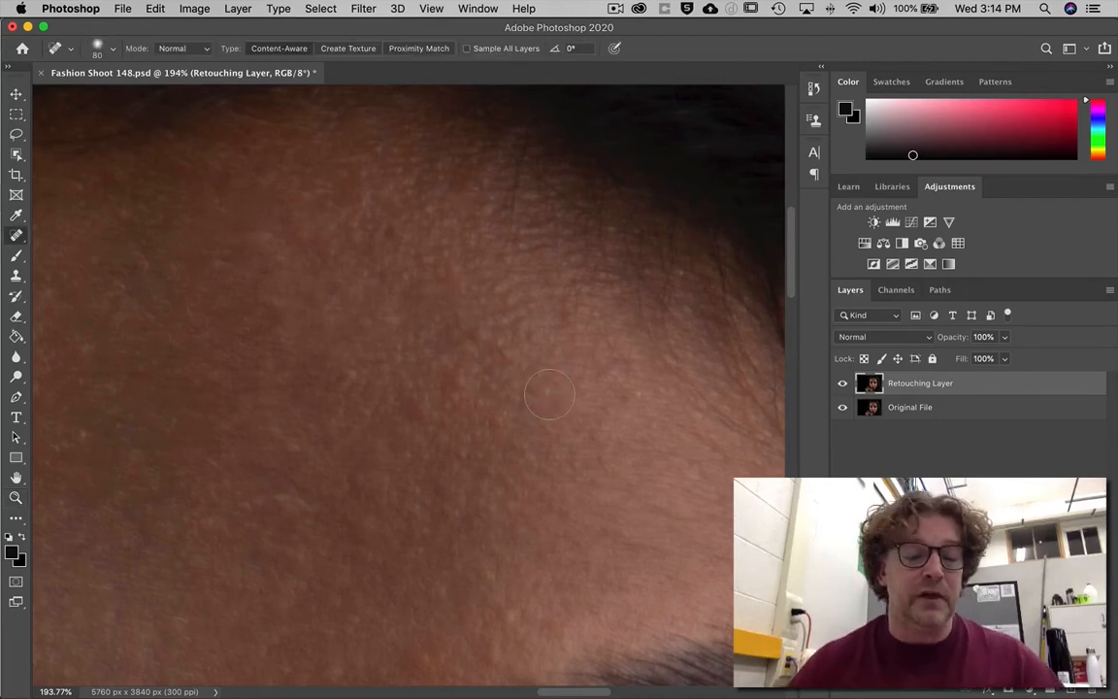
click(483, 344)
click(546, 345)
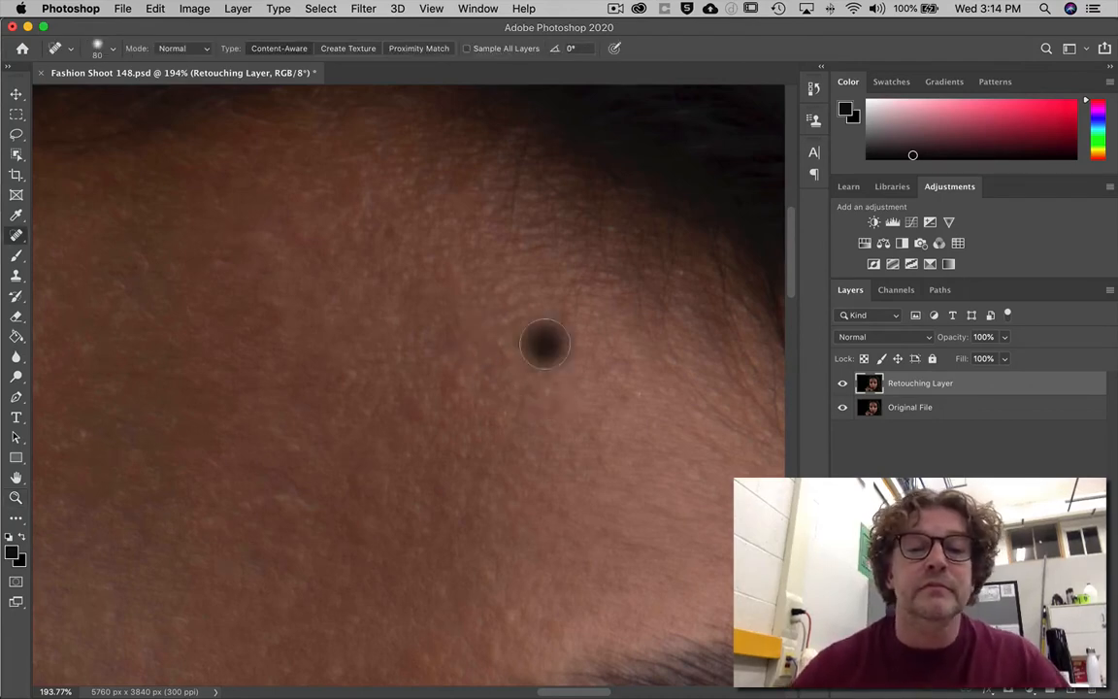
drag(257, 235, 281, 248)
click(360, 524)
Step: Heal the spots just above the image-right eyebrow and the bumps between the eyebrows
drag(640, 539, 619, 325)
click(464, 429)
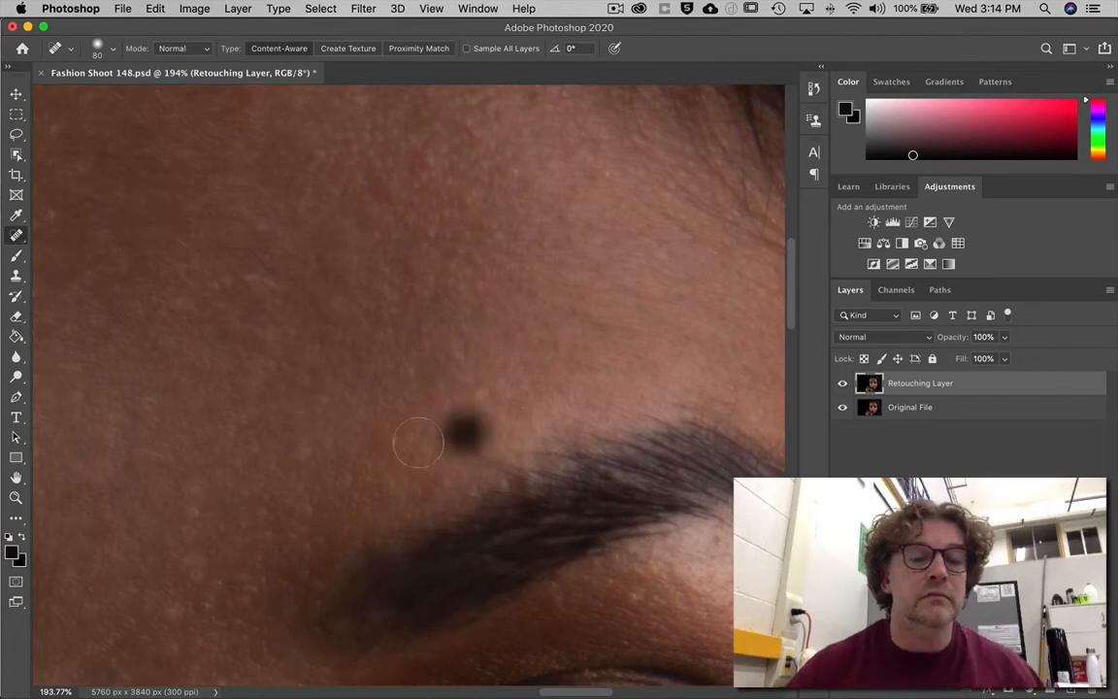
click(297, 451)
mouse_move(414, 435)
mouse_down()
mouse_move(184, 254)
mouse_move(636, 141)
mouse_up()
drag(287, 291, 347, 347)
drag(270, 372, 248, 323)
drag(282, 227, 296, 272)
click(220, 446)
Step: Heal the blemishes below the image-right eyebrow and beside the outer corner of that eye
drag(468, 363, 297, 178)
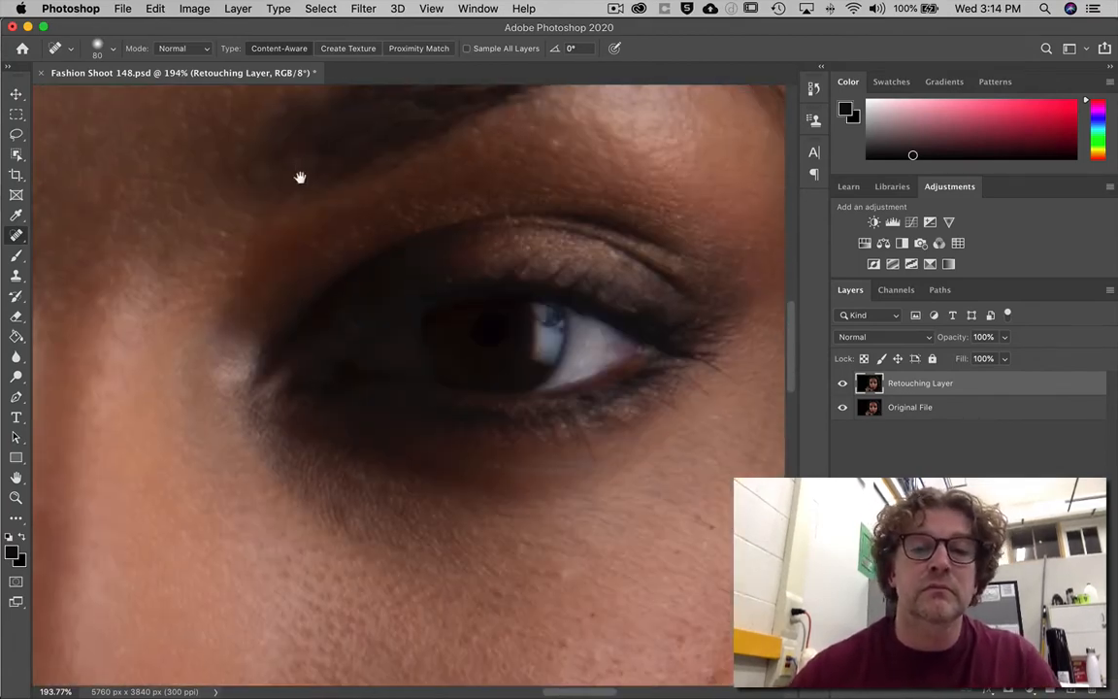
click(552, 140)
mouse_move(710, 369)
mouse_down()
mouse_move(430, 137)
mouse_move(354, 348)
mouse_up()
click(449, 340)
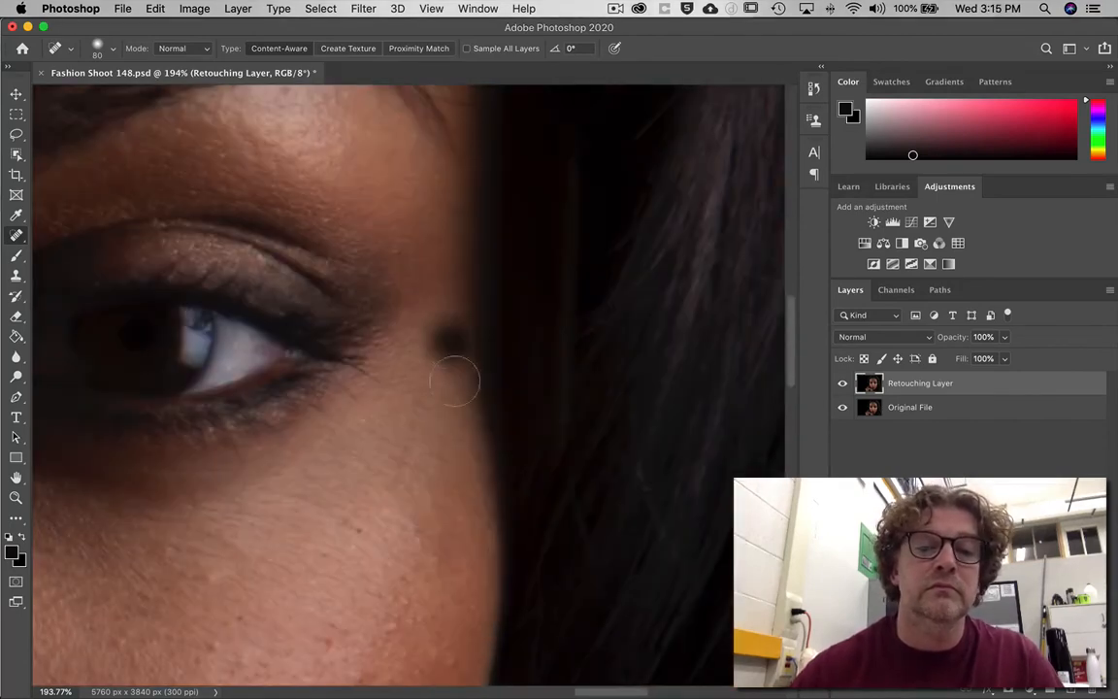
Step: Heal the dark and reddish blemishes under the image-right eye and across the upper and middle cheek
mouse_move(411, 483)
mouse_down()
mouse_move(507, 260)
mouse_move(728, 235)
mouse_up()
drag(549, 277, 478, 264)
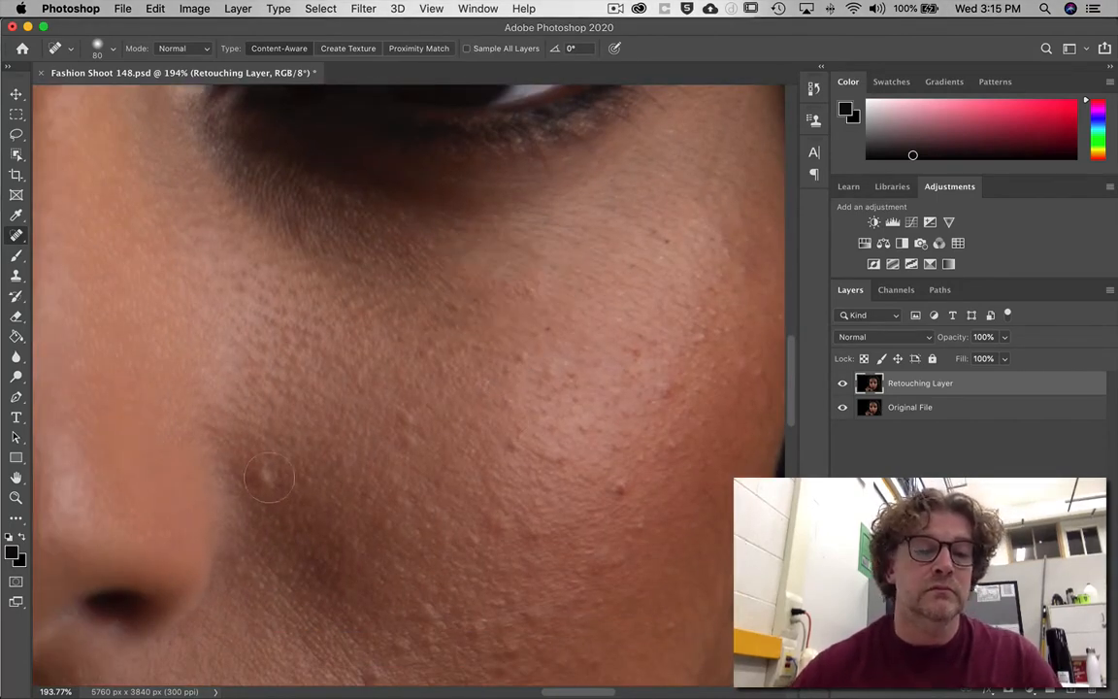
click(416, 439)
click(529, 449)
click(629, 478)
drag(537, 519, 495, 520)
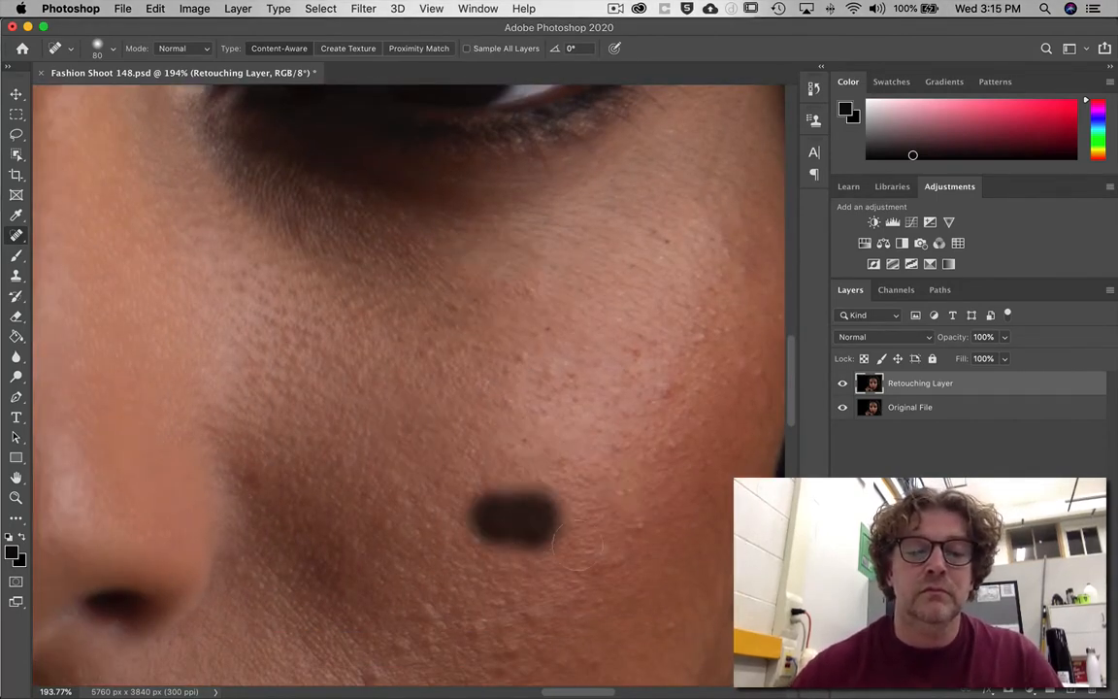
drag(597, 546, 617, 558)
drag(658, 398, 706, 345)
Step: Heal the bumps above the image-right corner of the mouth and across the lower cheek
mouse_move(347, 680)
mouse_down()
mouse_move(417, 365)
mouse_move(464, 344)
mouse_up()
click(432, 433)
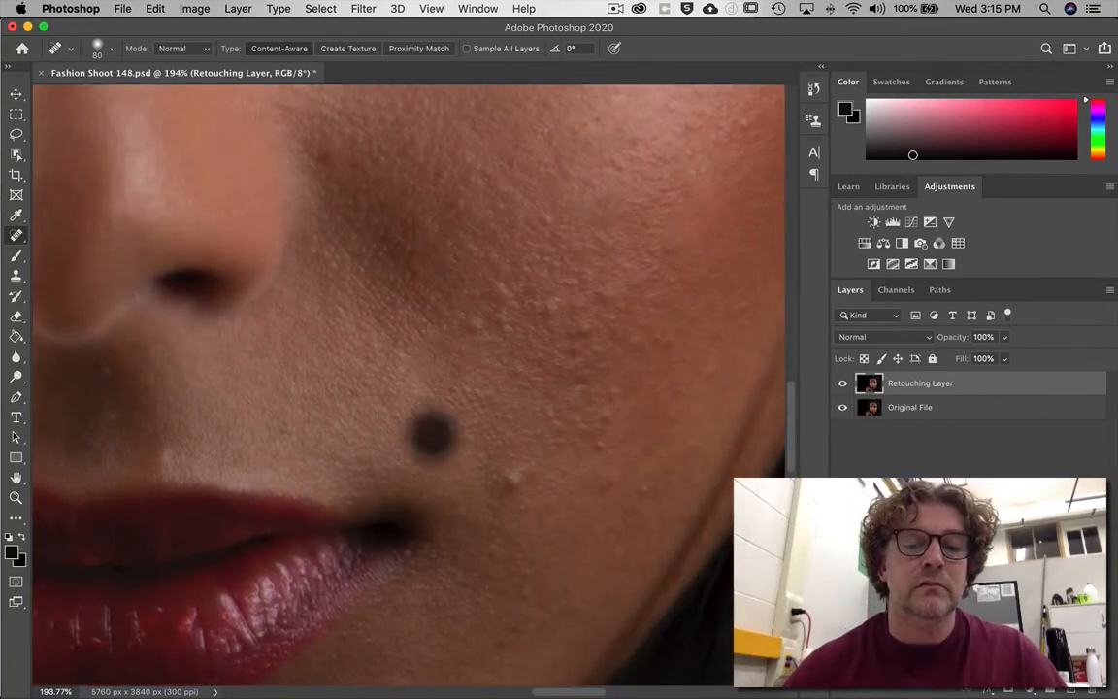
drag(509, 480, 555, 434)
drag(468, 339, 493, 396)
drag(499, 292, 542, 304)
drag(623, 301, 582, 338)
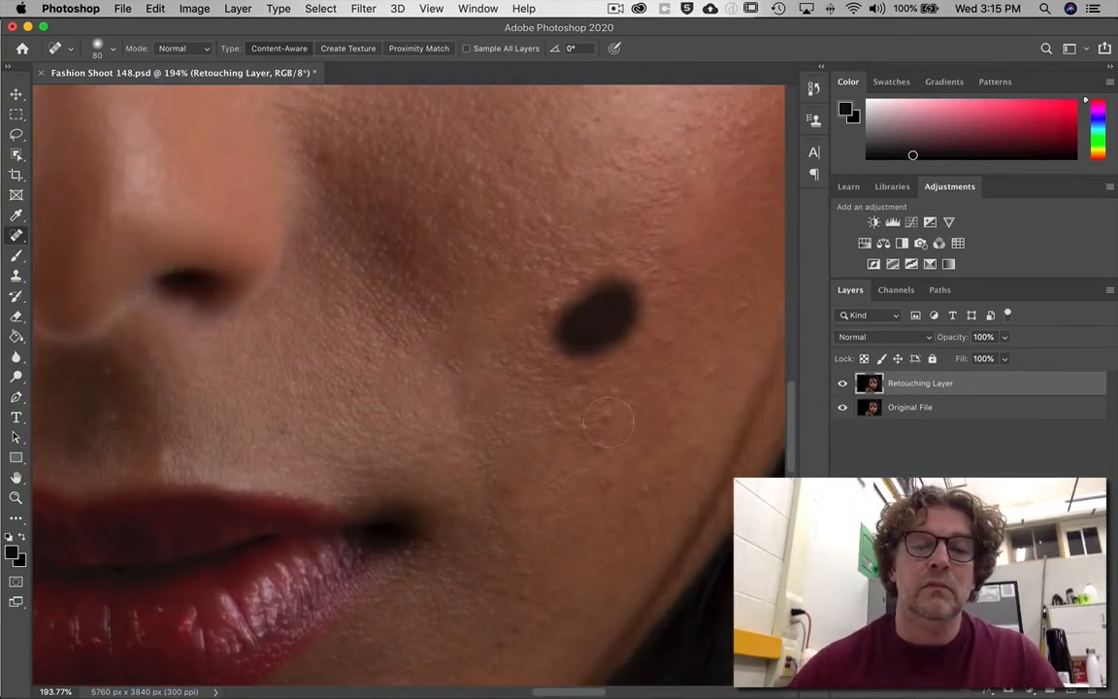
Step: Heal the bumps on the image-right side of the chin, undoing the last long stroke and using short dabs instead
mouse_move(620, 399)
mouse_down()
mouse_move(600, 467)
mouse_move(600, 190)
mouse_up()
drag(396, 472, 415, 458)
drag(444, 504, 423, 501)
drag(544, 398, 441, 478)
key(super+z)
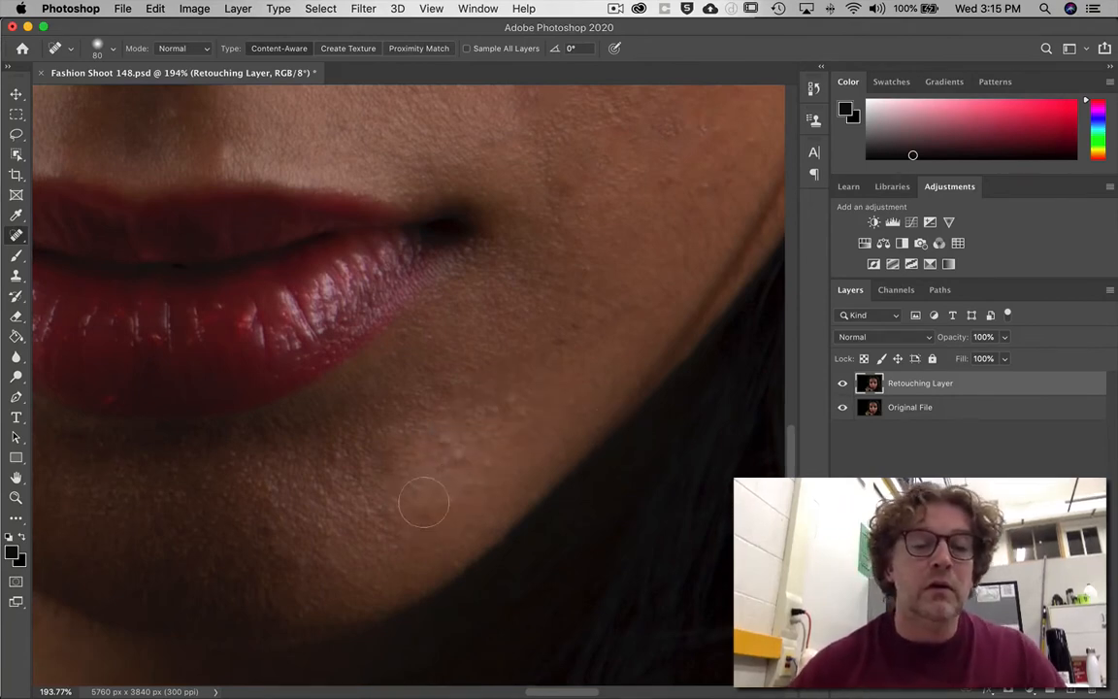
click(449, 451)
click(501, 420)
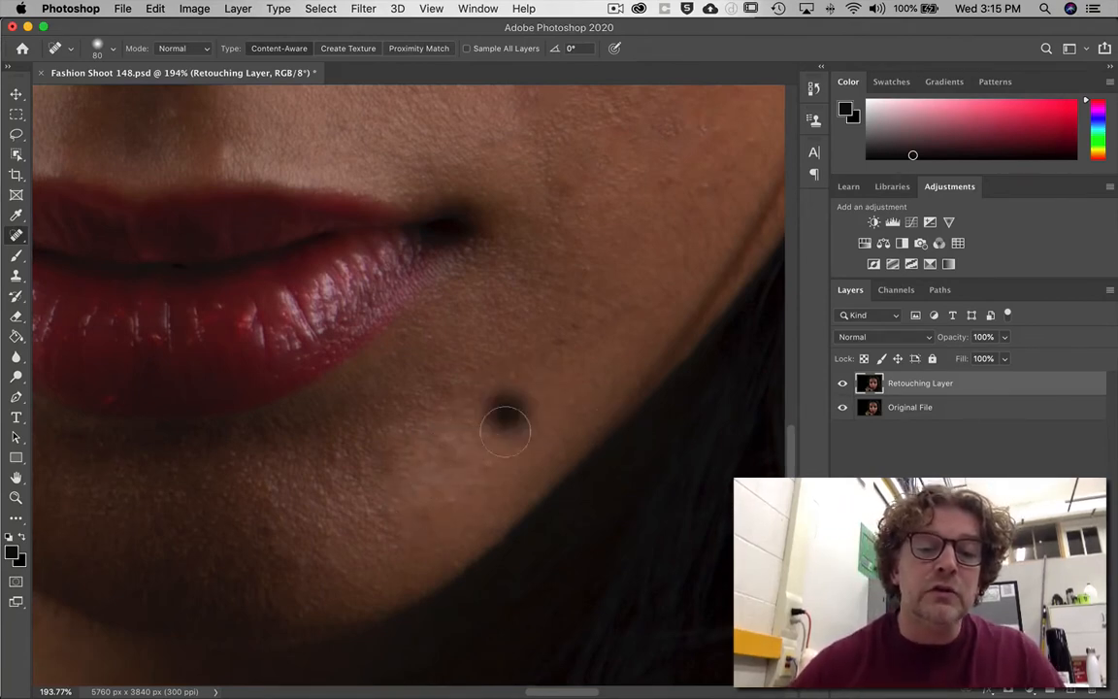
click(440, 445)
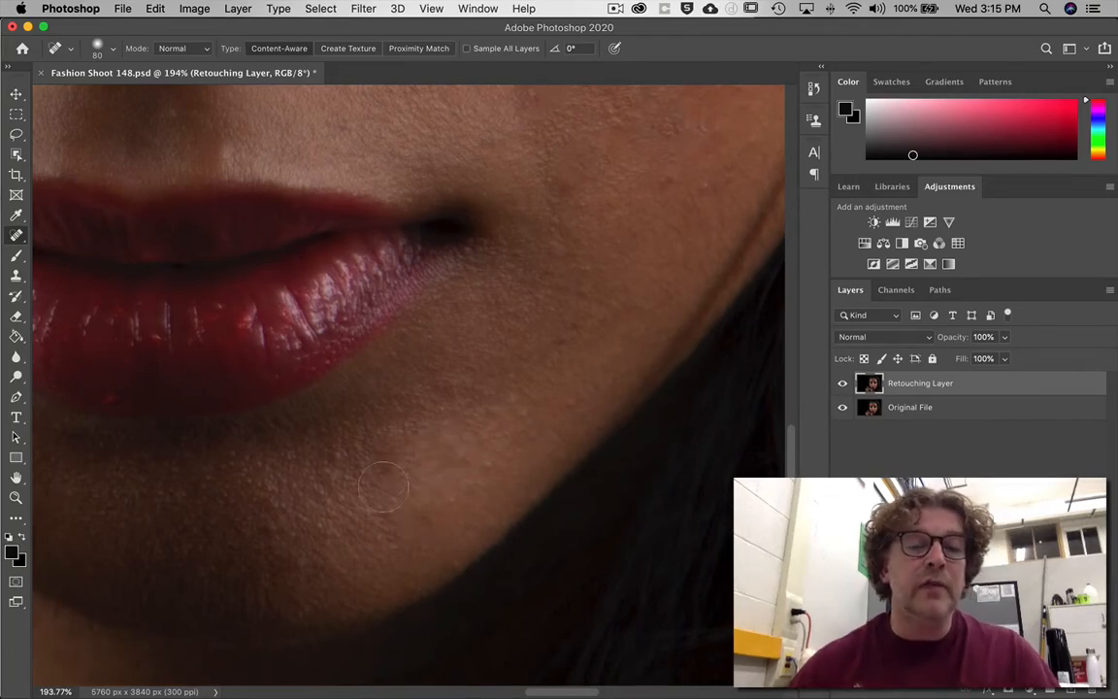
Step: Heal the spots beside the image-right corner of the mouth and two bumps on the lower cheek
drag(452, 374, 365, 509)
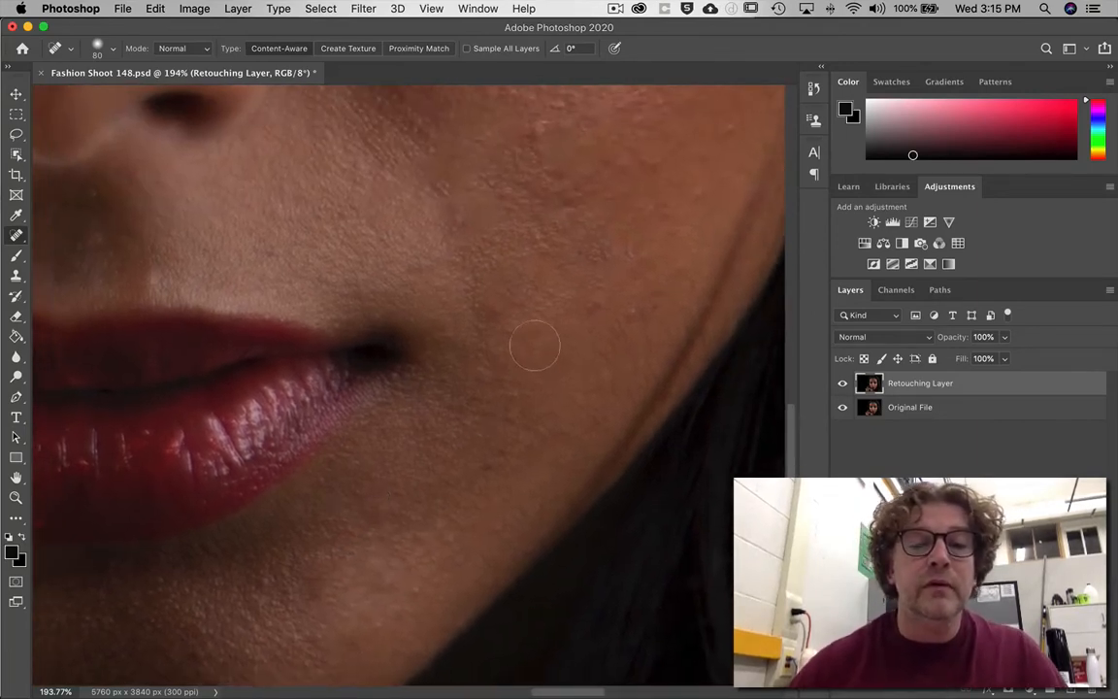
click(482, 374)
drag(449, 289, 459, 327)
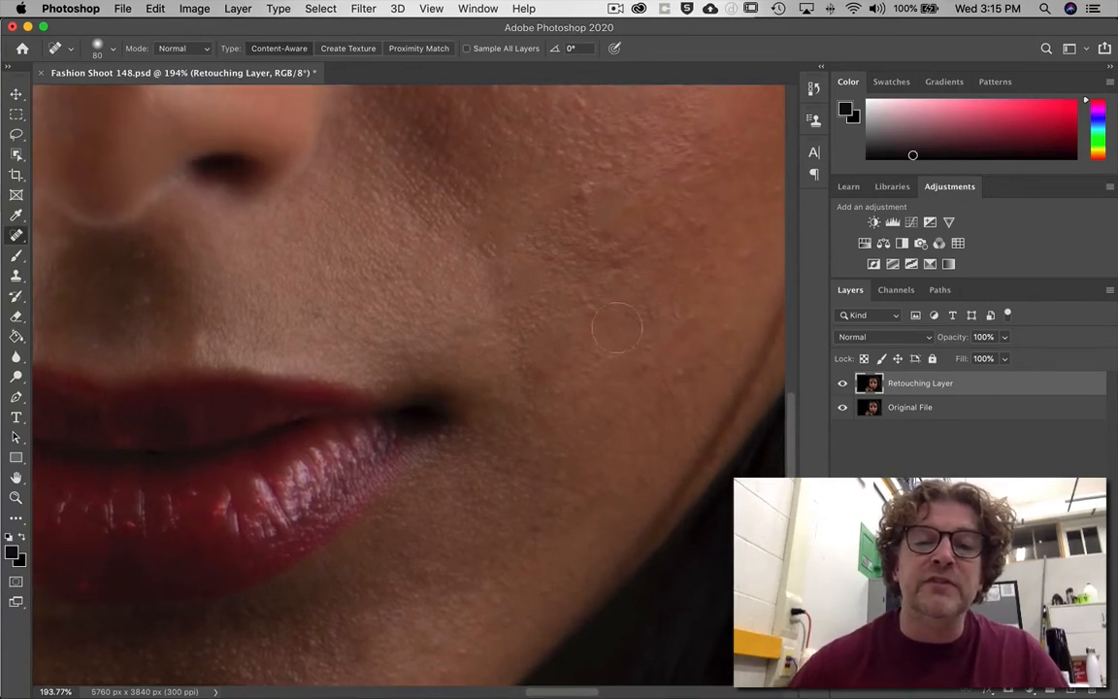
click(589, 272)
click(529, 179)
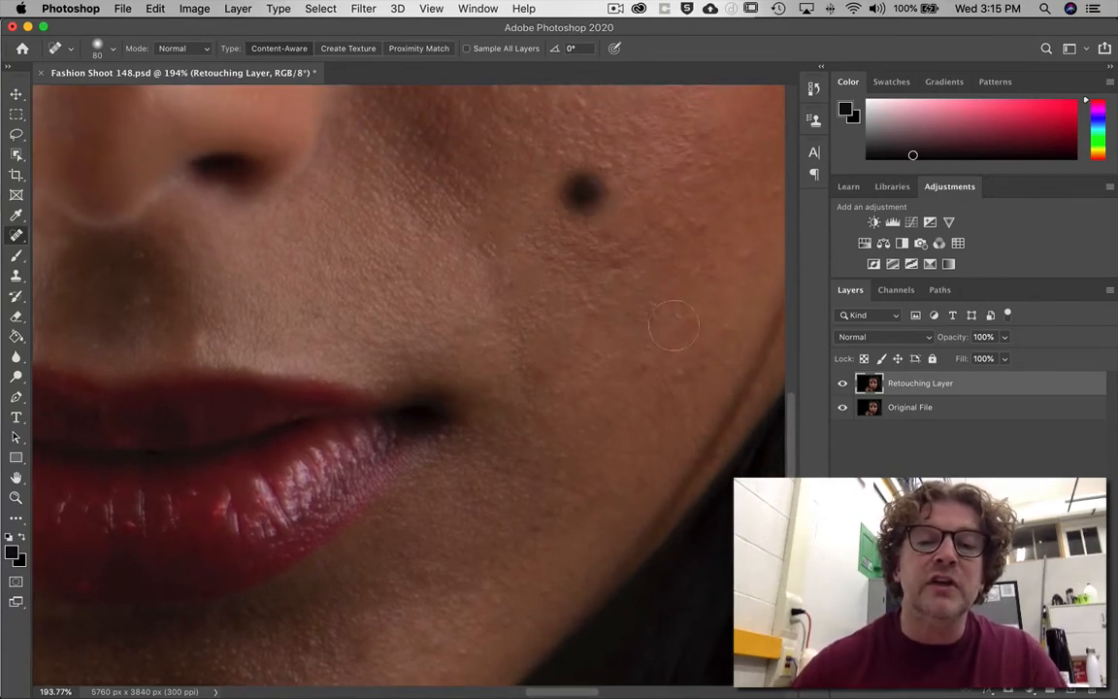
Step: Touch up the uneven skin along the smile line between the nose and the lower image-right cheek
mouse_move(391, 301)
mouse_down()
mouse_move(573, 275)
mouse_move(306, 296)
mouse_up()
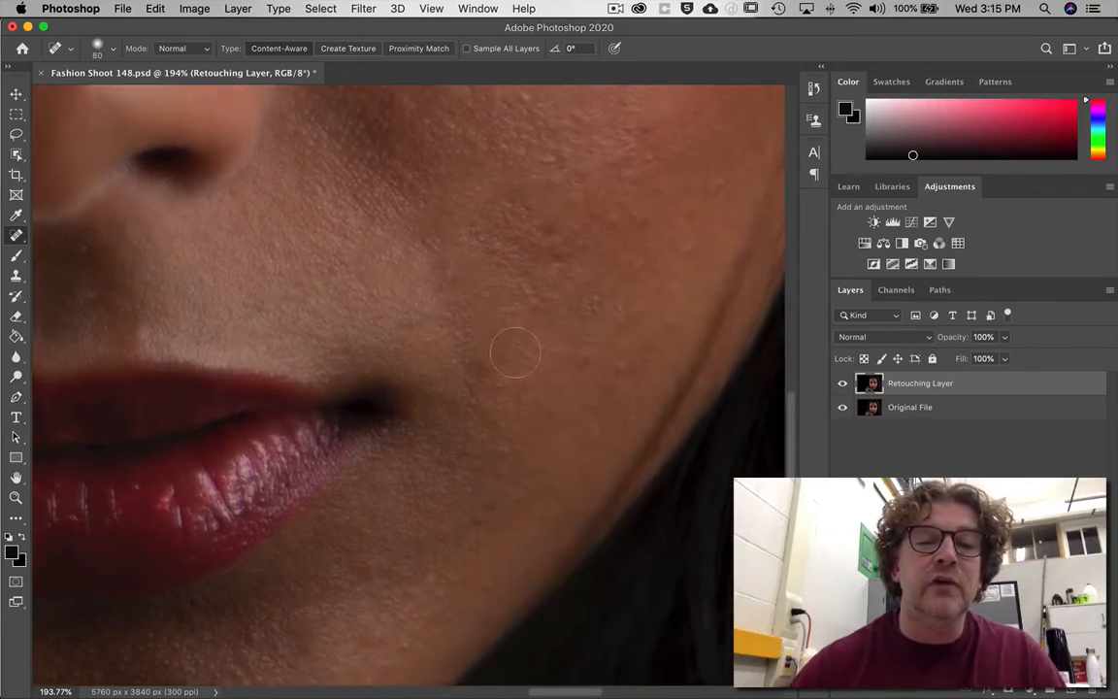
click(485, 192)
click(436, 247)
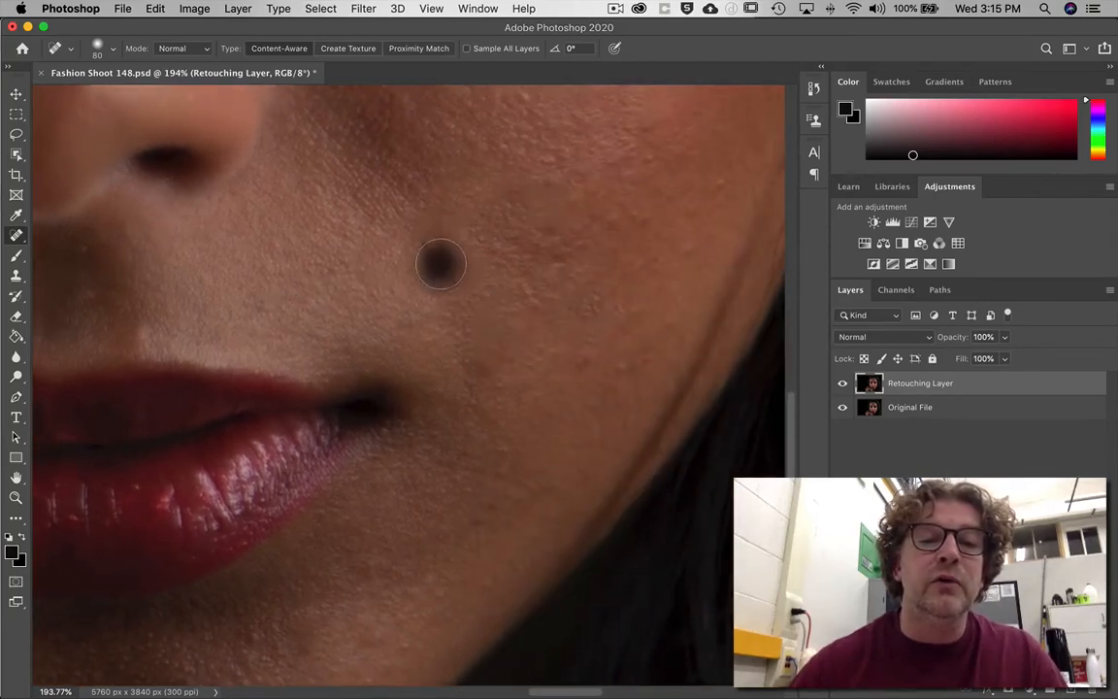
click(435, 244)
click(434, 243)
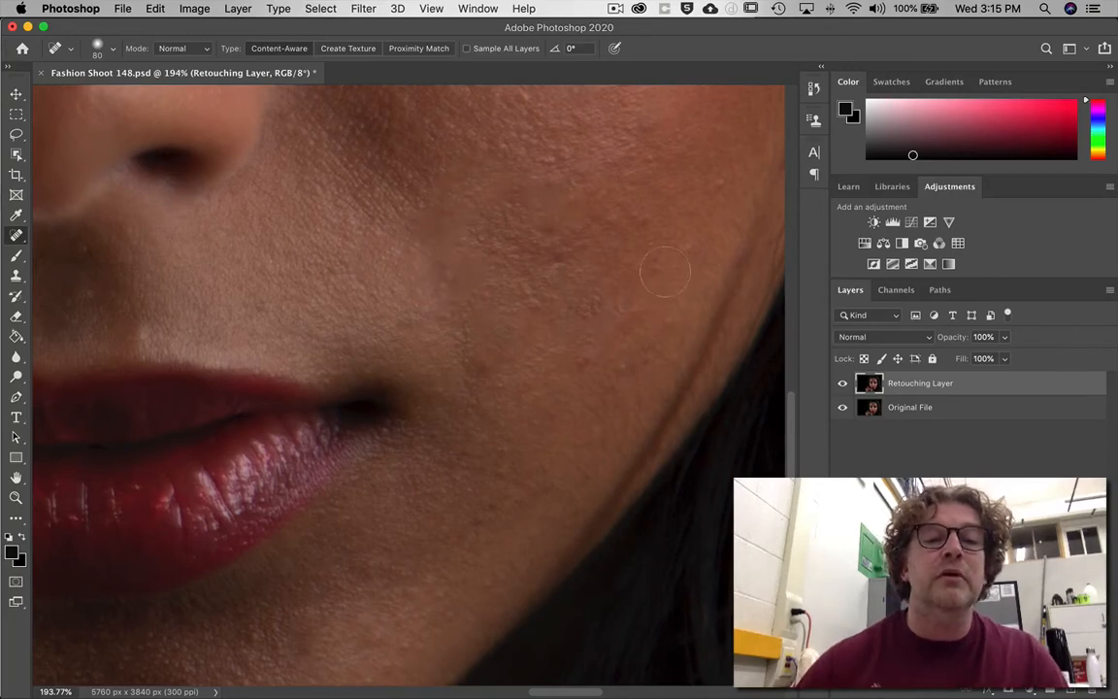
Step: Heal the scattered bumps in the middle of the image-right cheek and toward the jawline
mouse_move(661, 237)
mouse_down()
mouse_move(619, 307)
mouse_move(600, 378)
mouse_up()
click(422, 287)
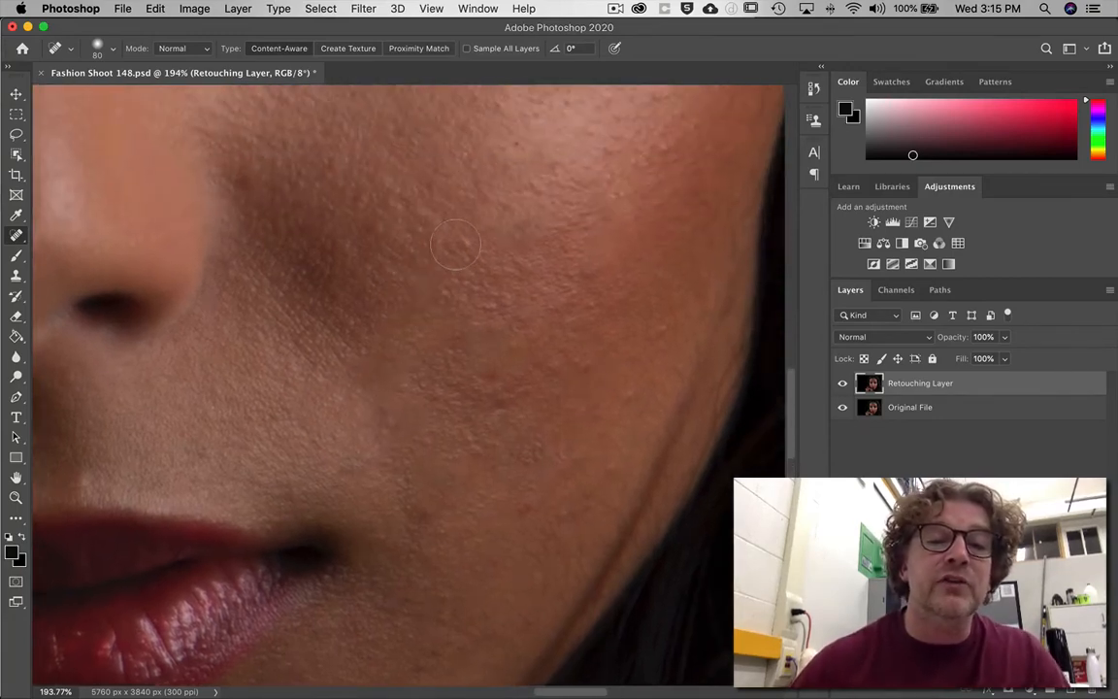
click(462, 232)
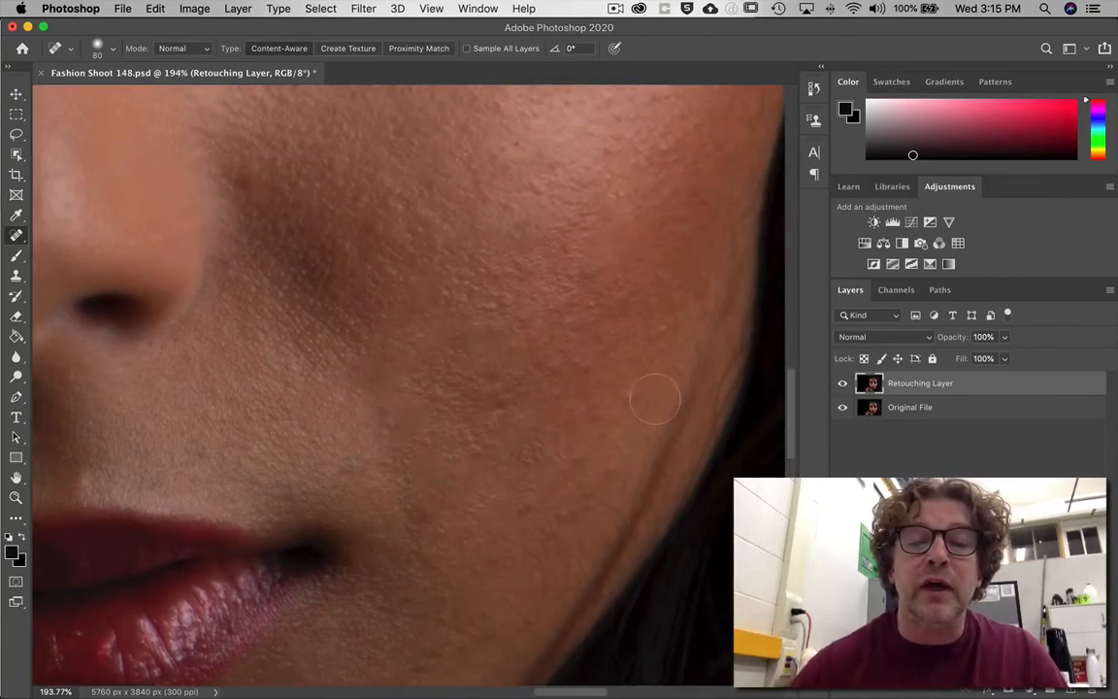
click(616, 394)
click(656, 333)
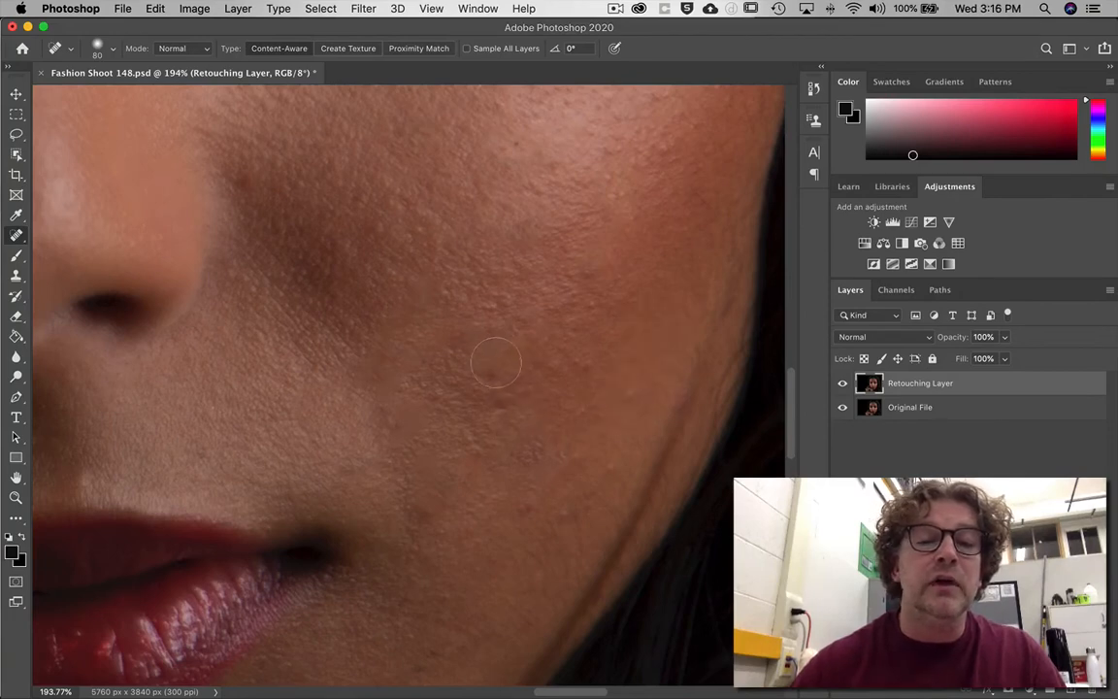
mouse_move(501, 373)
mouse_down()
mouse_move(509, 340)
mouse_move(456, 352)
mouse_move(506, 346)
mouse_up()
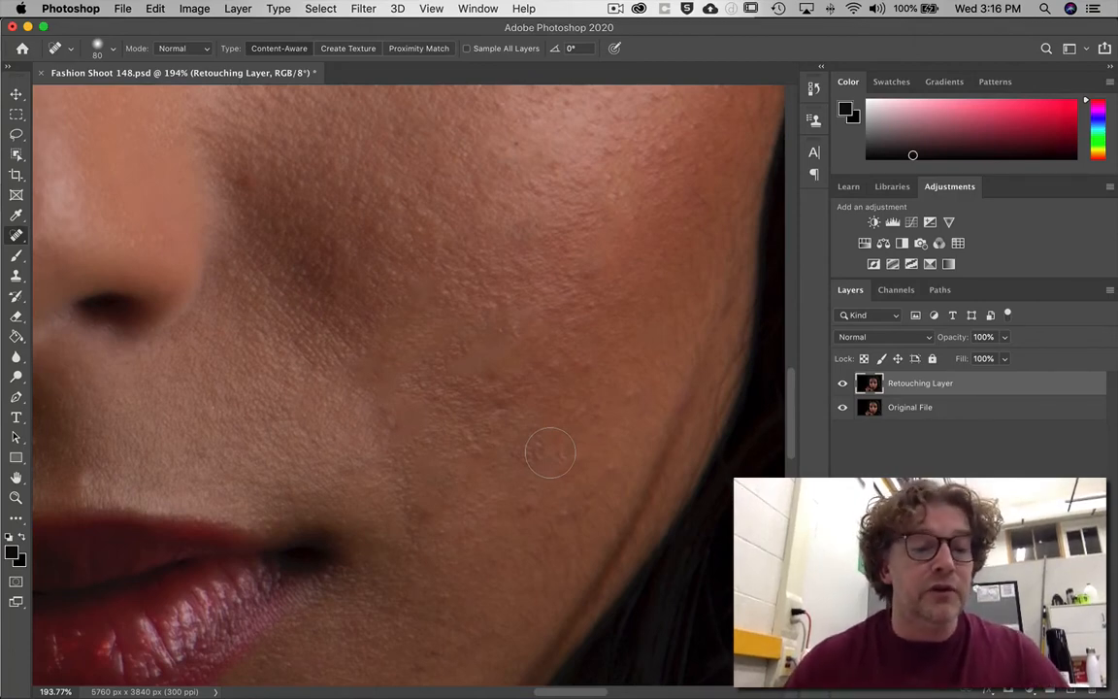
Step: Switch to the Healing Brush, set its size to 40 px, and display the group of healing tools
key(shift+j)
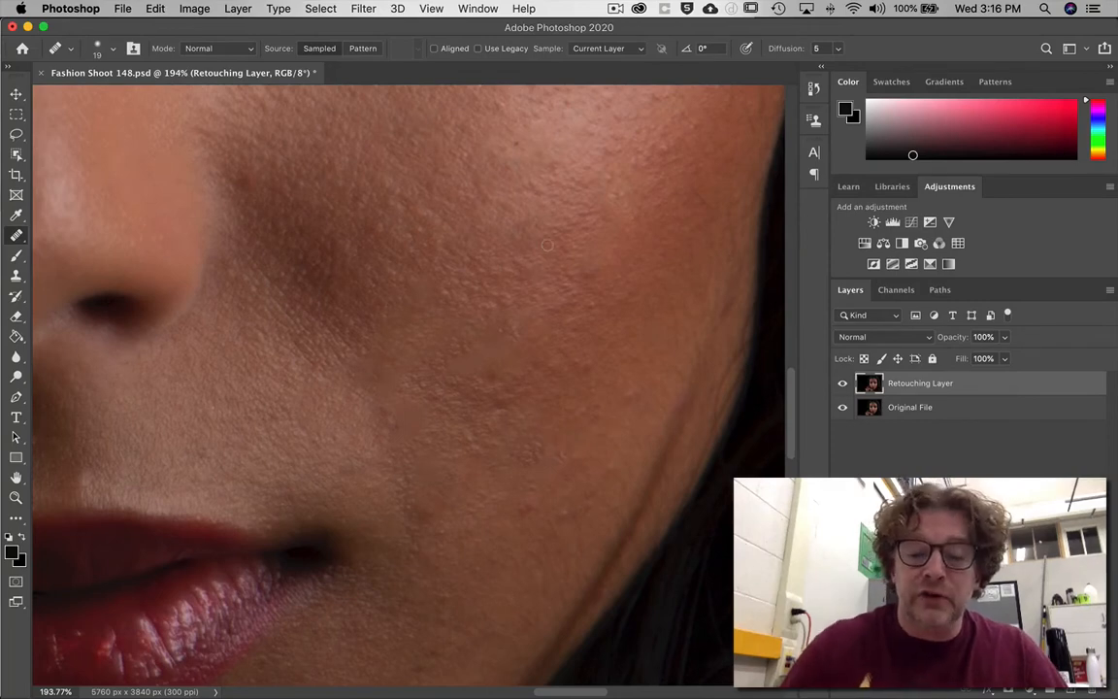
key(bracketright)
key(bracketright)
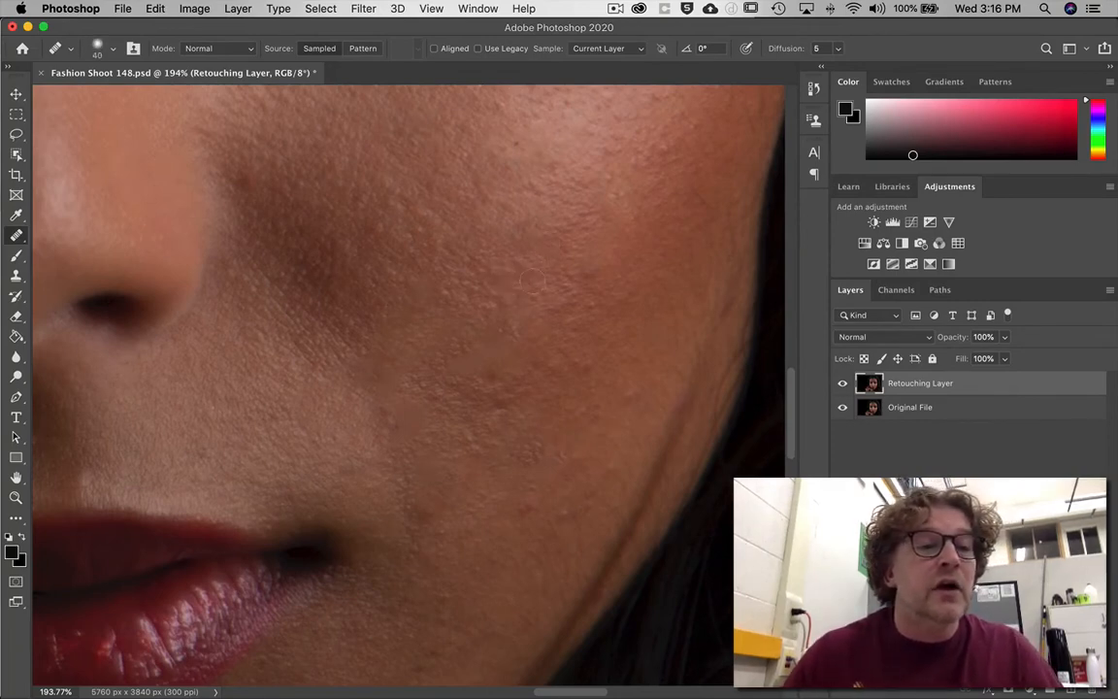
click(17, 237)
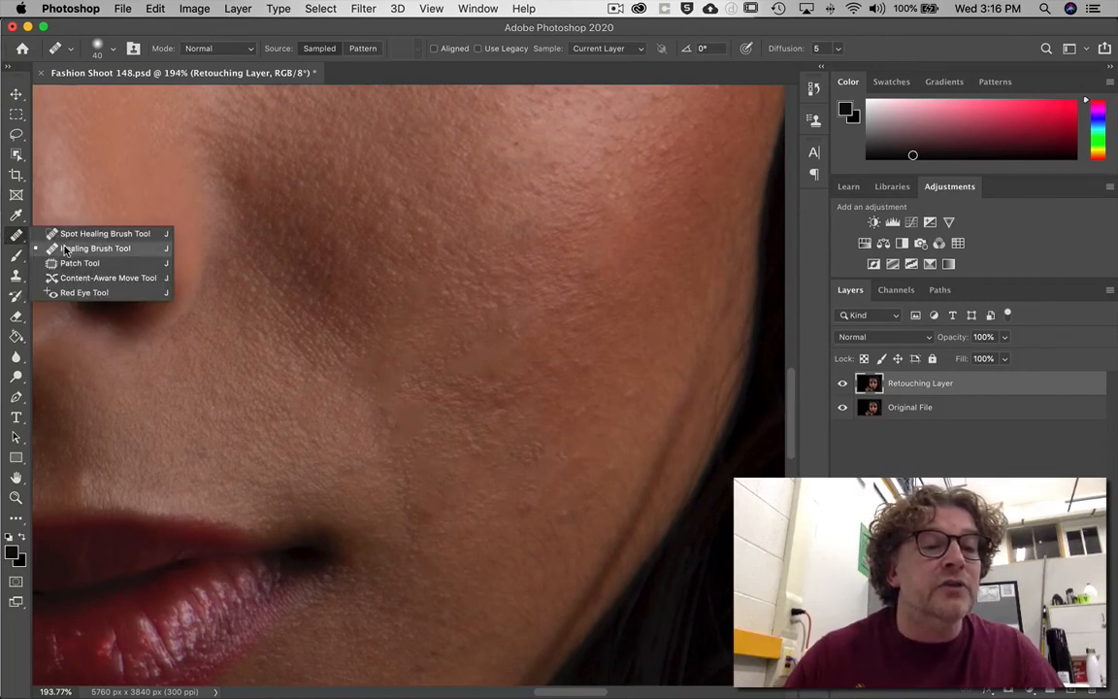
Step: Heal the bumps and uneven texture on the middle and lower image-right cheek with the Healing Brush, using sampled nearby skin
click(66, 249)
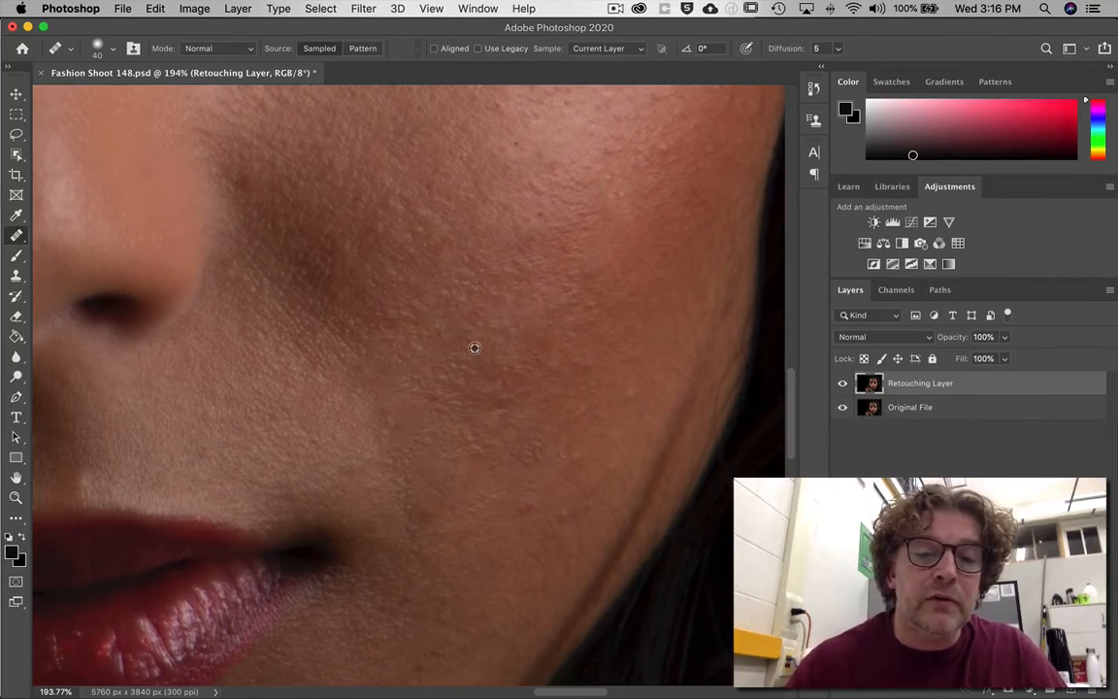
mouse_move(400, 446)
mouse_down()
mouse_move(436, 418)
mouse_move(370, 514)
mouse_up()
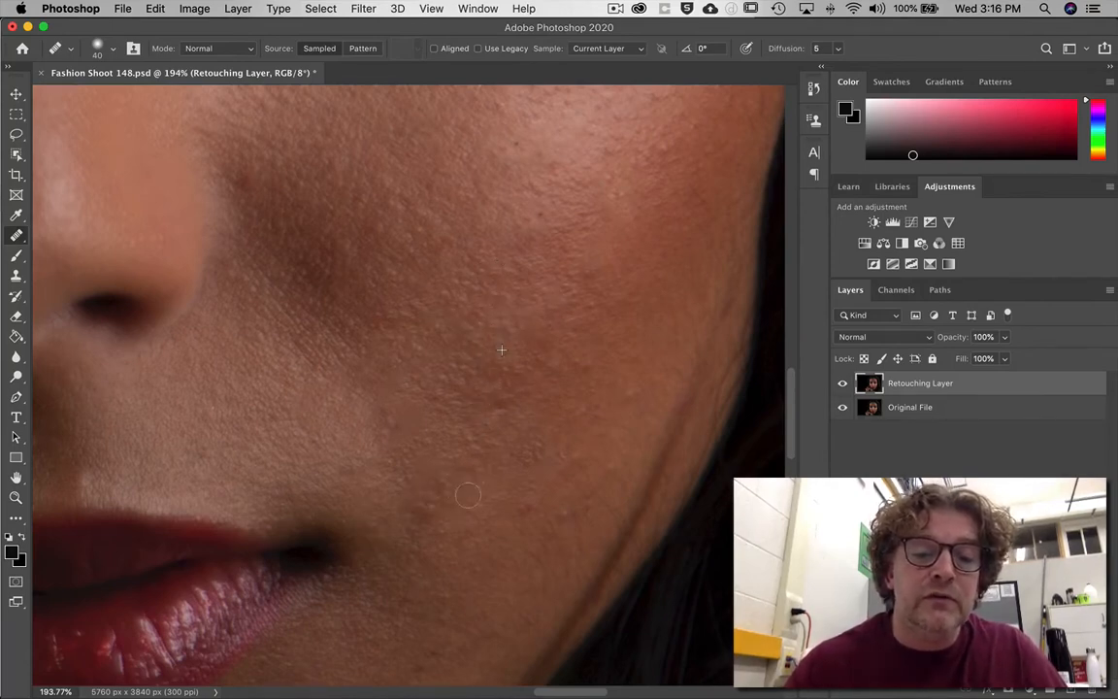
drag(468, 495, 428, 443)
key(super+z)
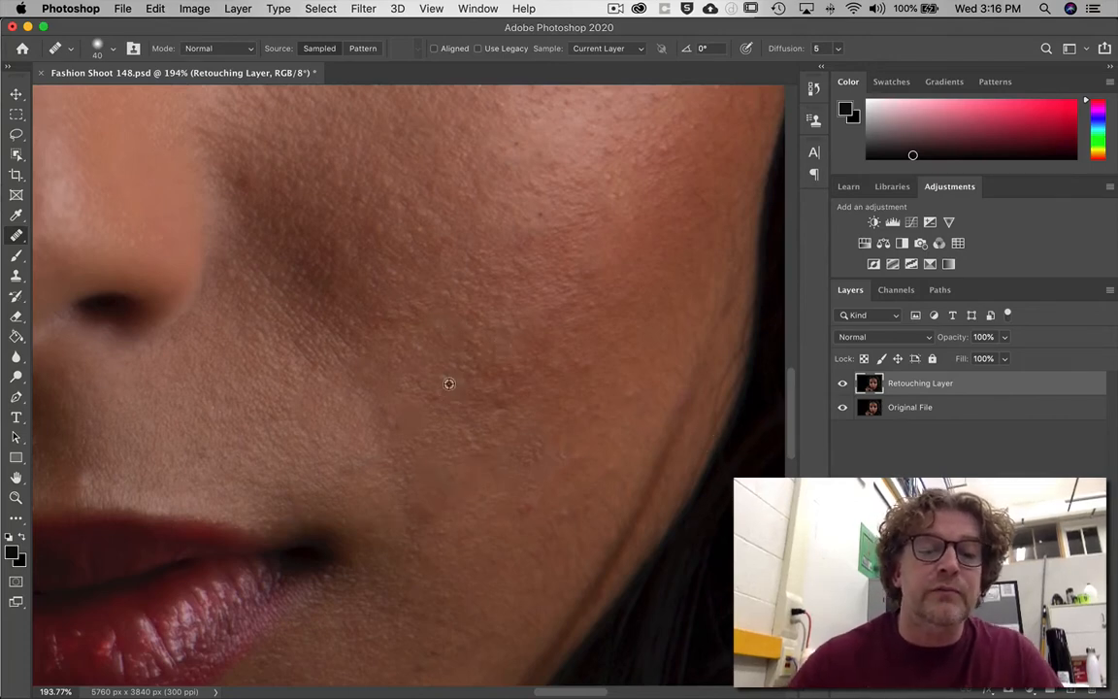
drag(460, 472, 395, 453)
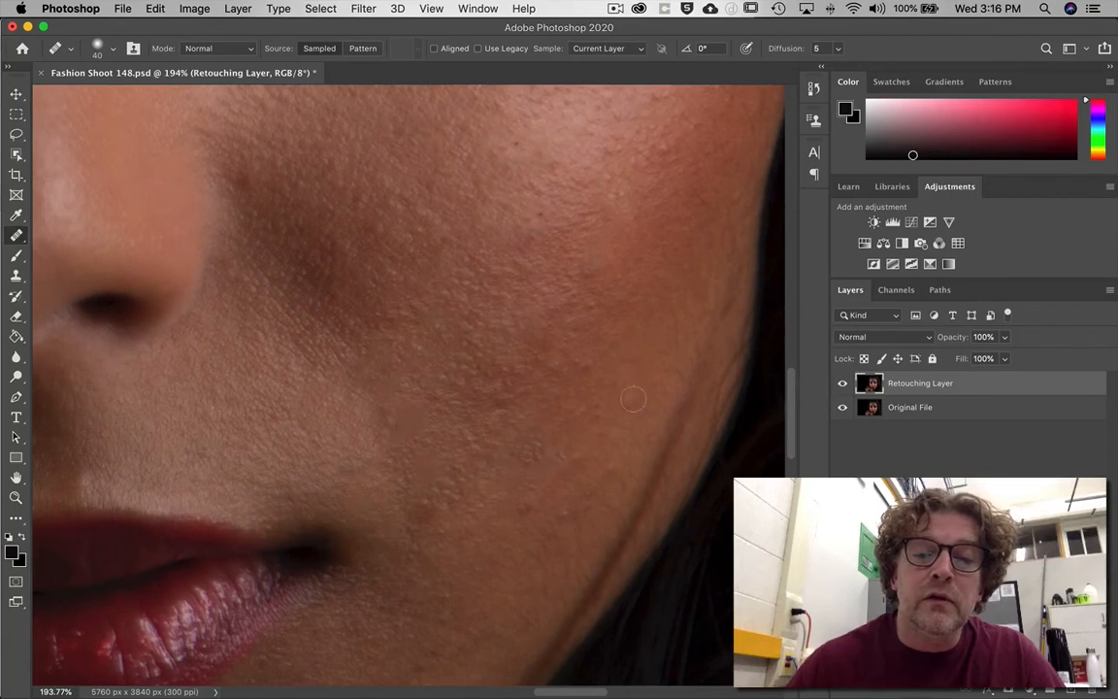
drag(633, 398, 629, 389)
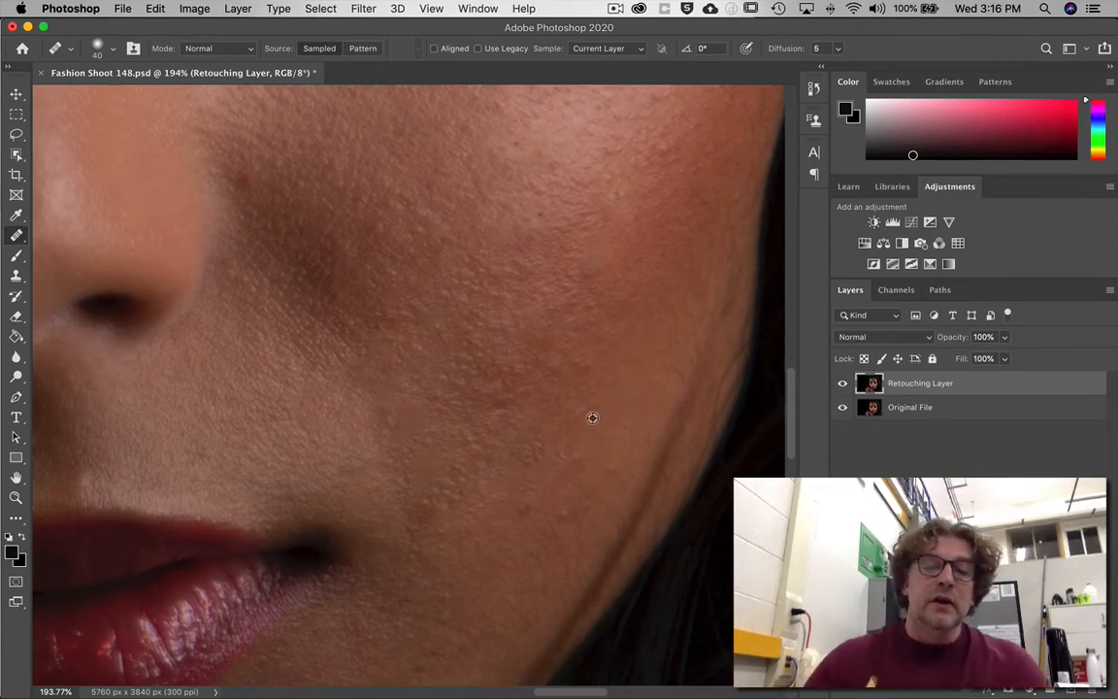
drag(563, 455, 555, 460)
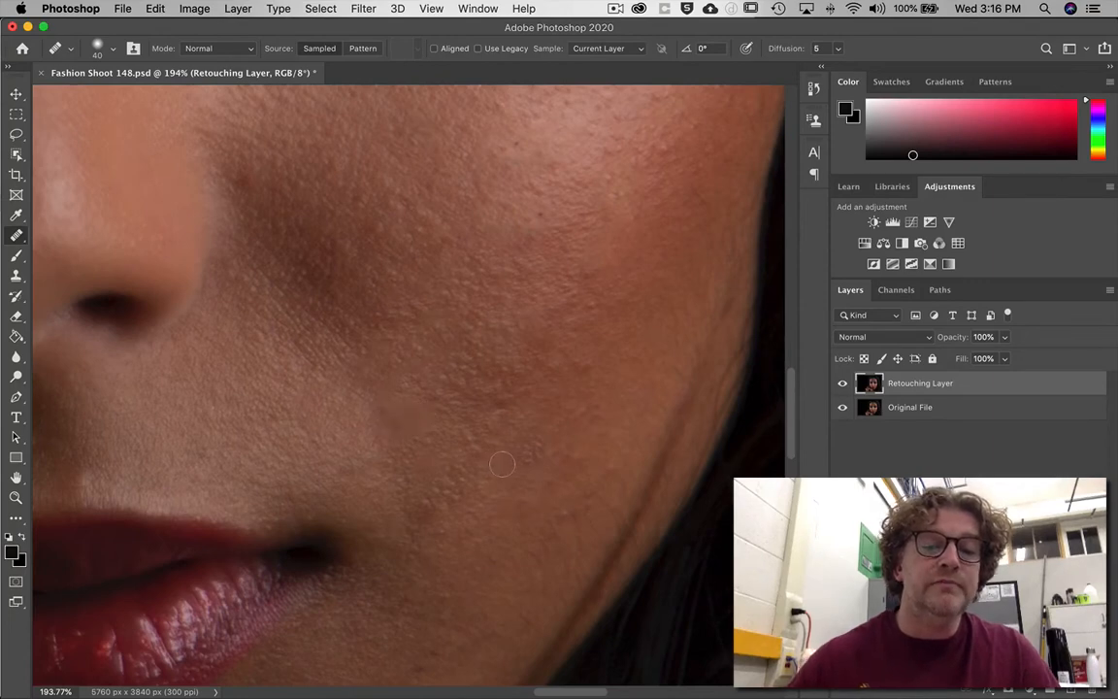
Step: Sample clean skin between the nose and upper lip and heal the small spots beneath the nose
drag(449, 560, 634, 213)
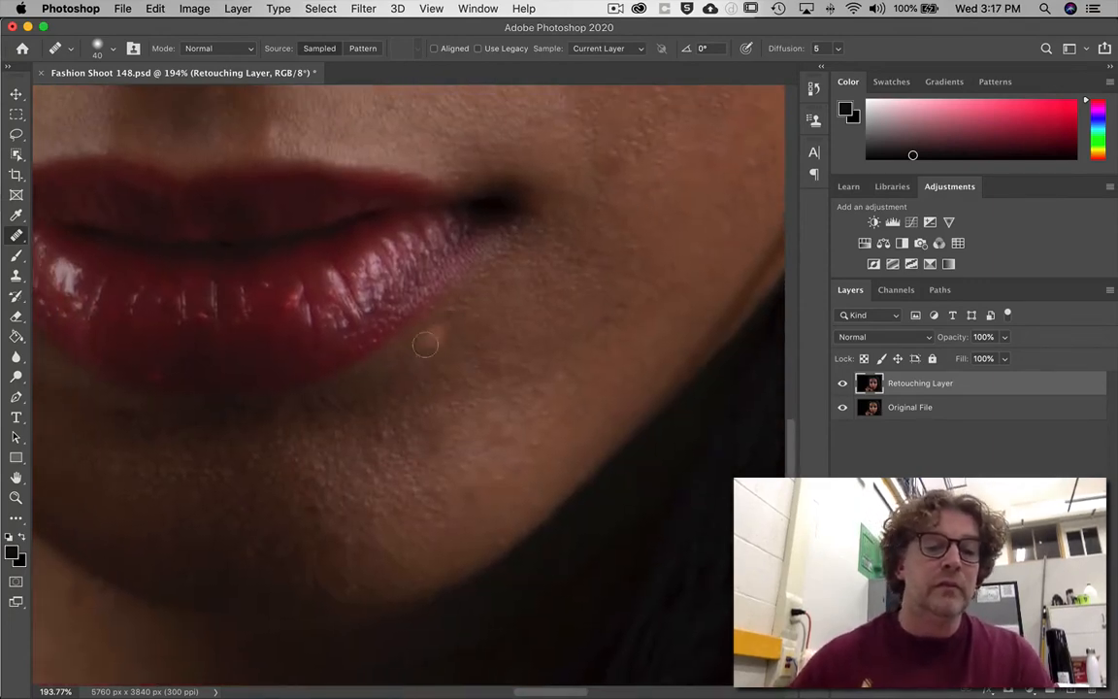
drag(384, 422, 802, 539)
drag(432, 197, 319, 415)
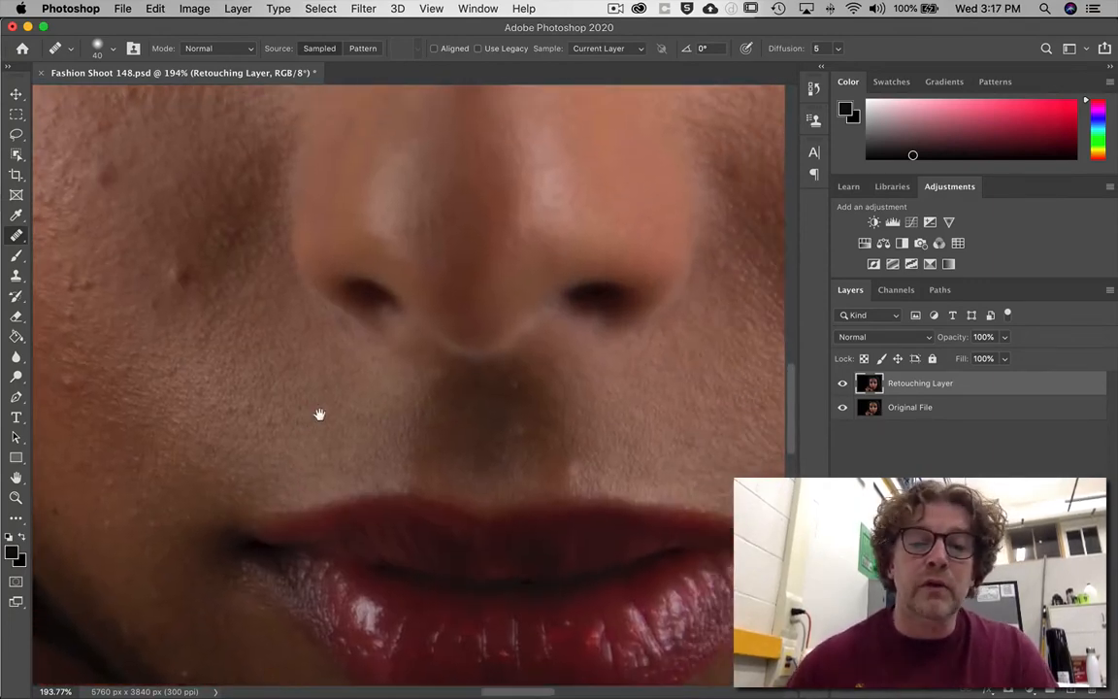
alt+click(477, 399)
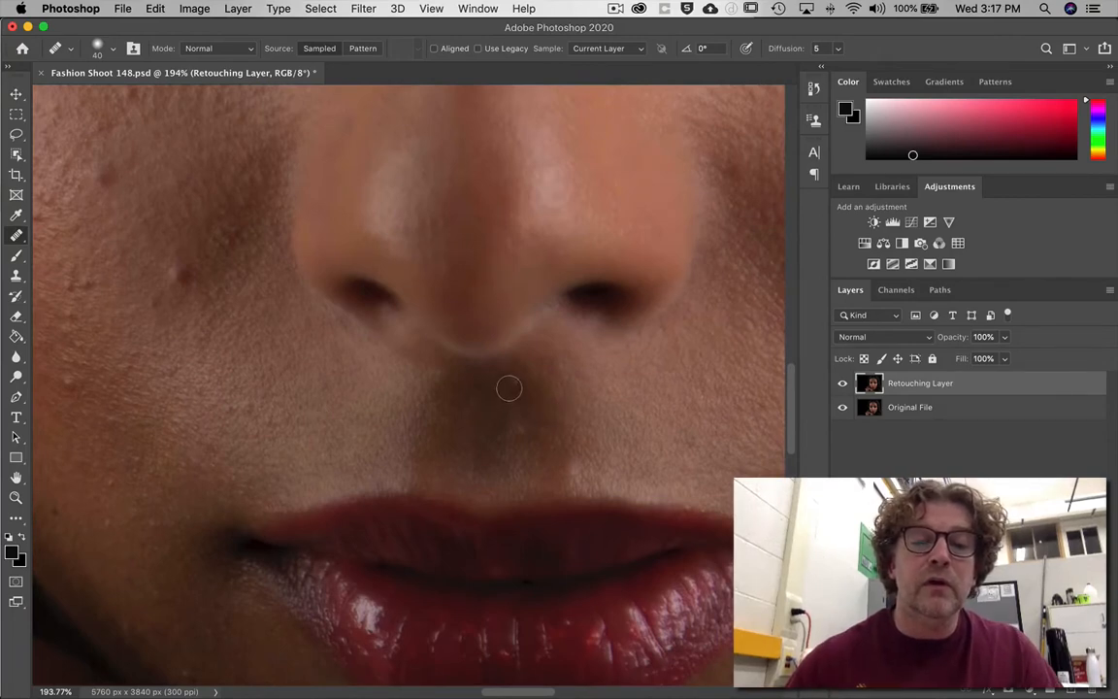
click(517, 389)
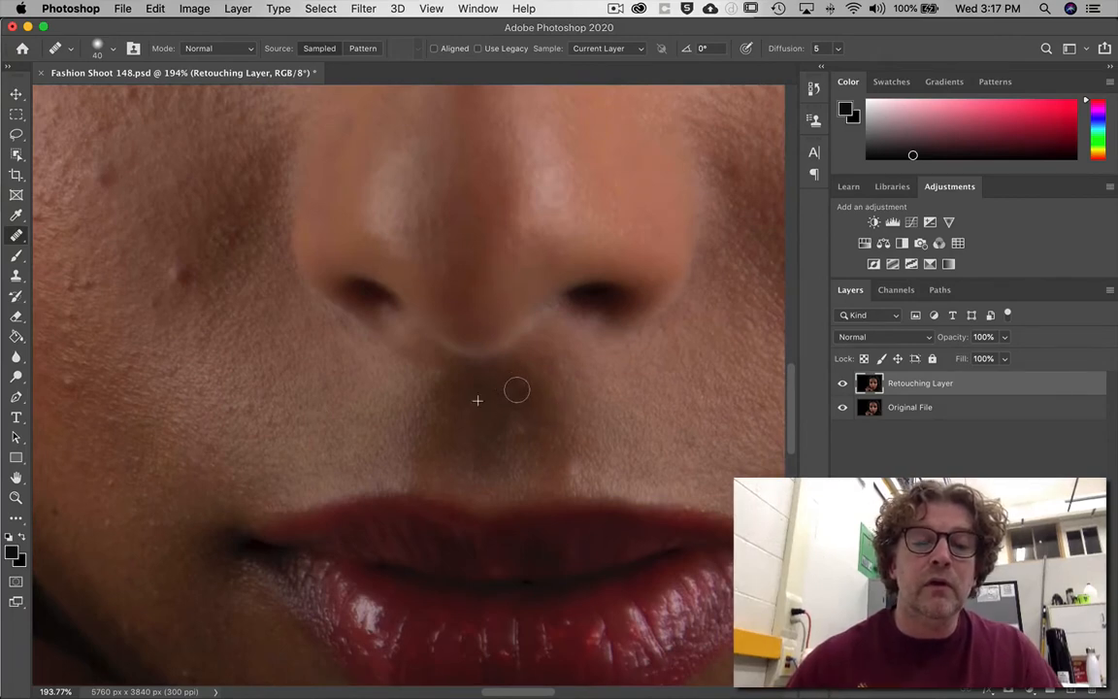
click(569, 444)
Step: Heal the dark spots on the image-left cheek beside the nose and sample skin for the bright bumps on the outer cheek
mouse_move(223, 340)
mouse_down()
mouse_move(320, 442)
mouse_move(481, 425)
mouse_move(474, 232)
mouse_move(318, 192)
mouse_up()
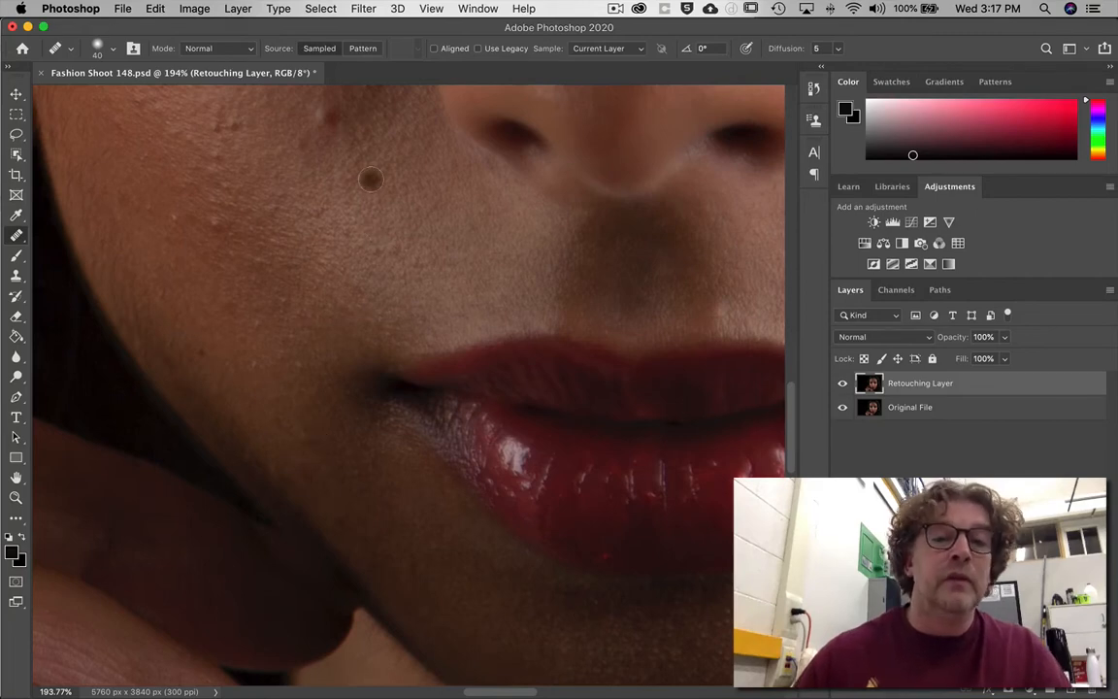
mouse_move(367, 210)
mouse_down()
mouse_move(348, 331)
mouse_move(415, 400)
mouse_up()
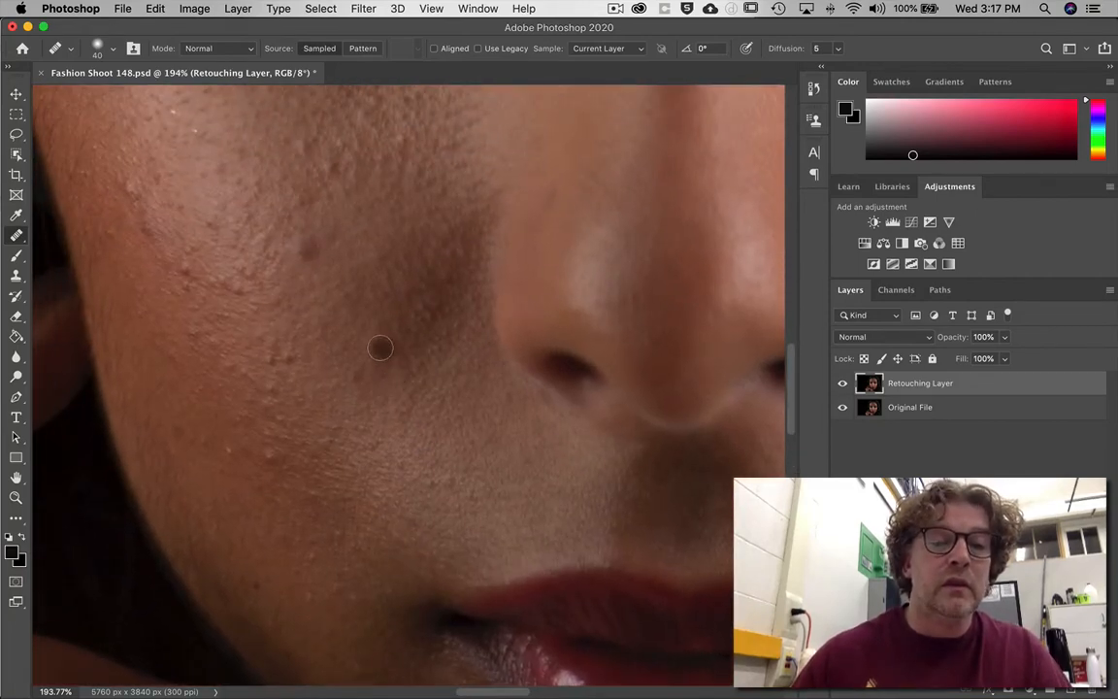
drag(385, 354, 378, 373)
click(306, 249)
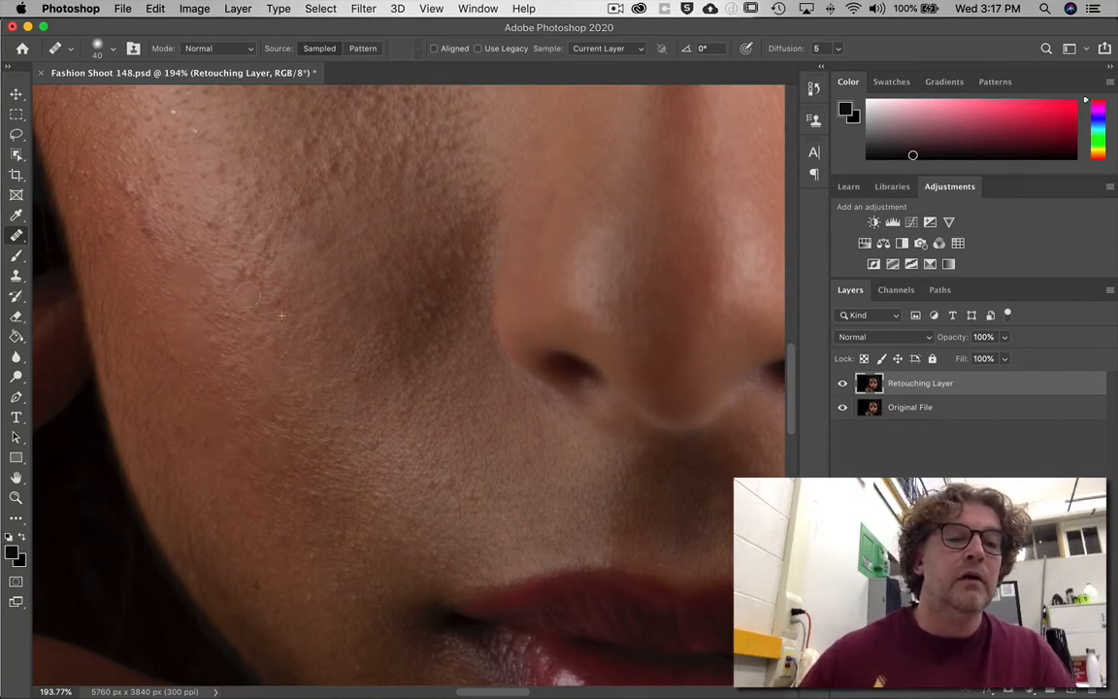
alt+click(192, 189)
Step: Inspect the image-left cheek and eye area, the whole portrait, and the face up to the forehead for remaining blemishes
drag(229, 237, 332, 439)
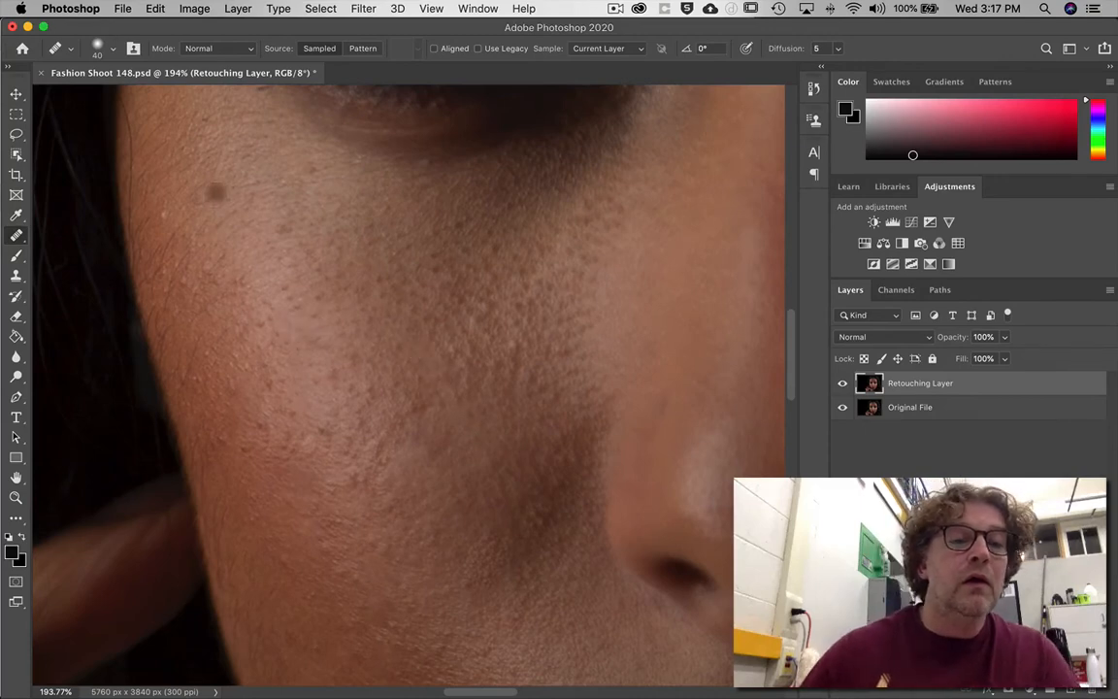
drag(194, 174, 289, 356)
drag(456, 321, 541, 545)
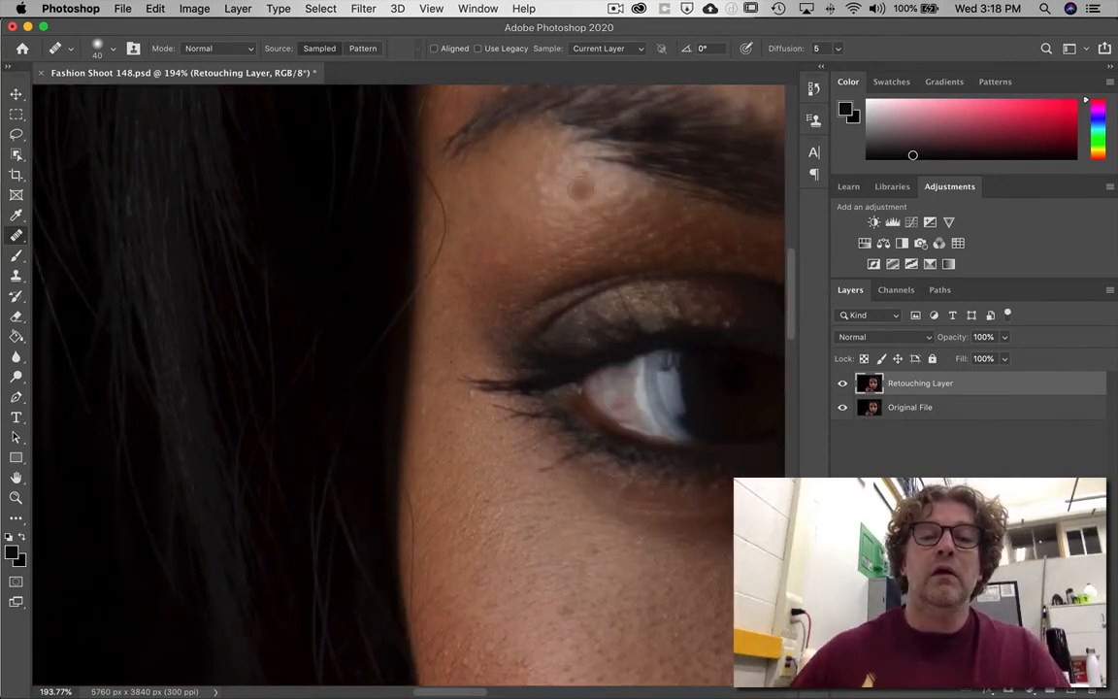
mouse_move(524, 171)
mouse_down()
mouse_move(238, 386)
mouse_move(262, 401)
mouse_up()
key(super+0)
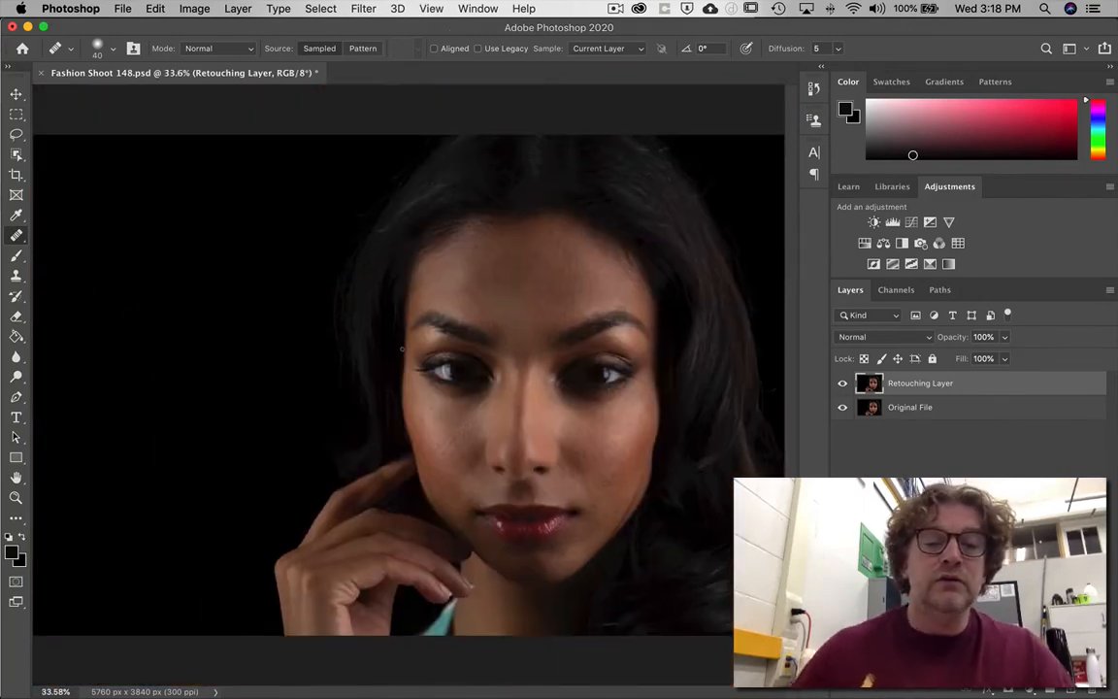
key(z)
drag(446, 333, 520, 348)
drag(635, 295, 490, 59)
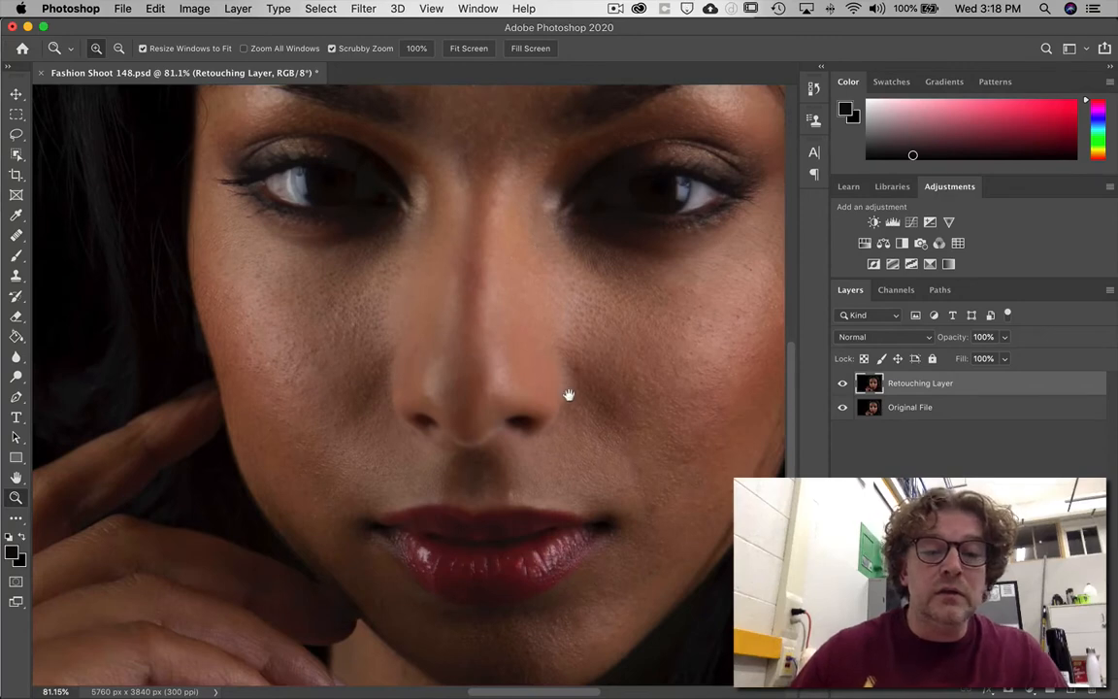
drag(568, 395, 384, 491)
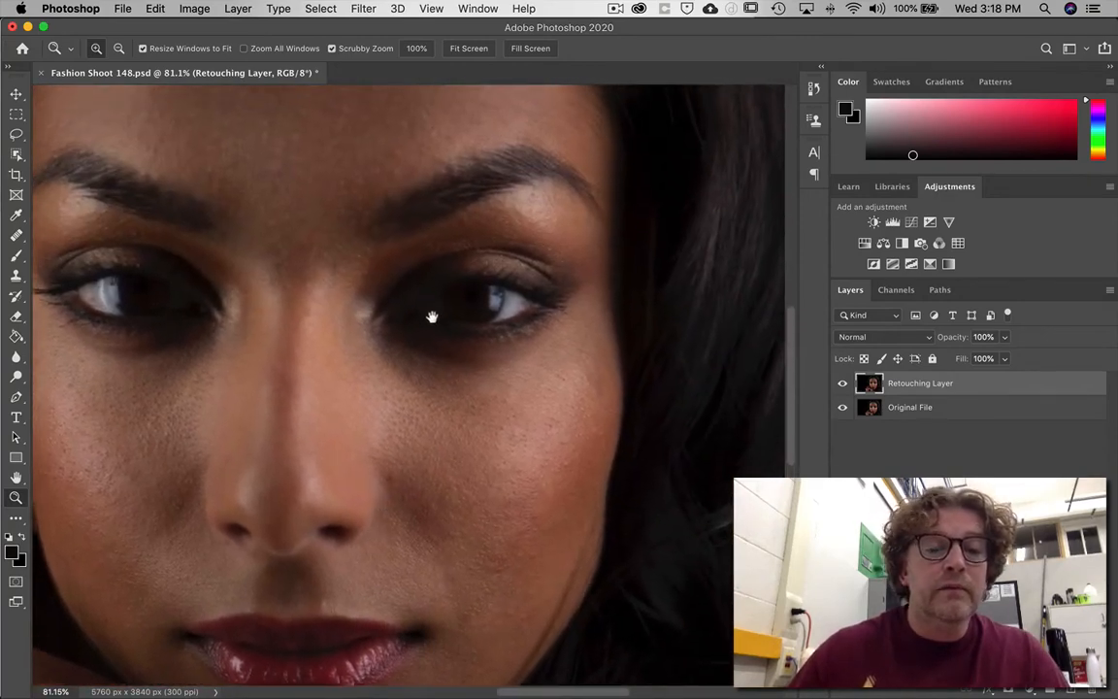
drag(432, 317, 556, 503)
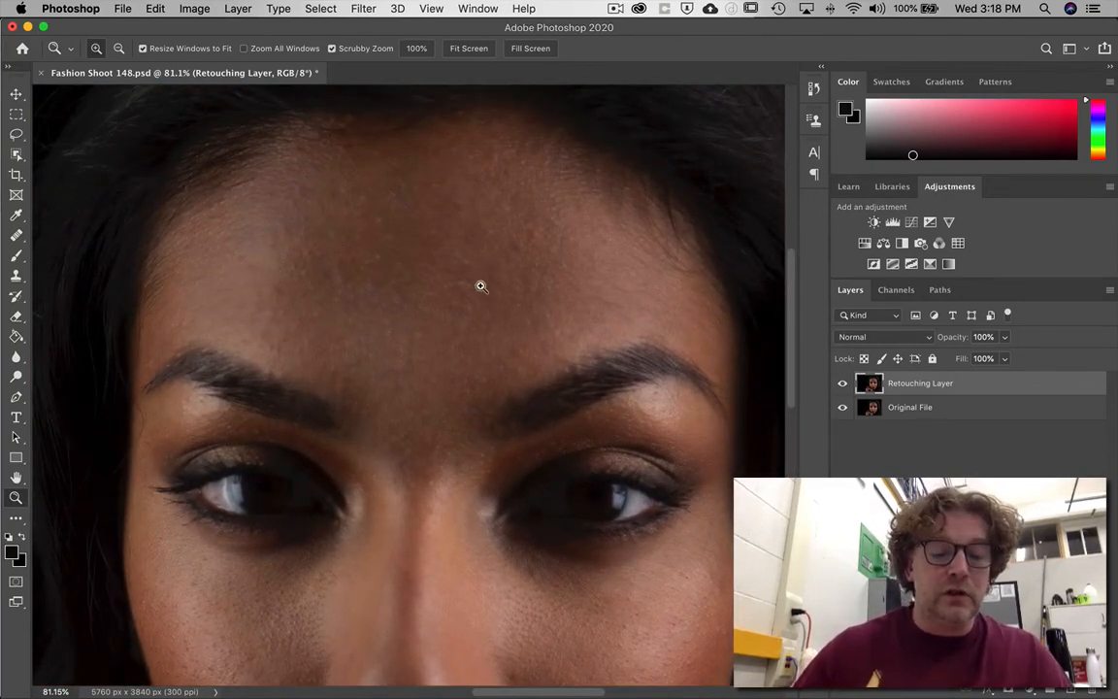
Step: Return to the Healing Brush and set its size to 70 px for the forehead
key(s)
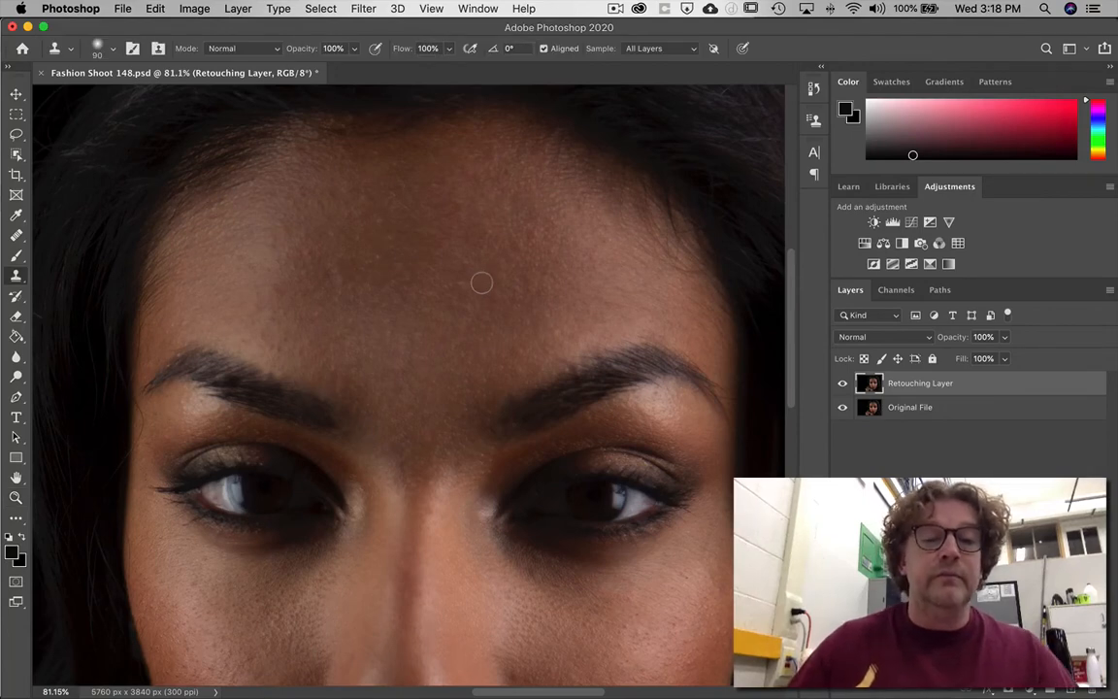
key(j)
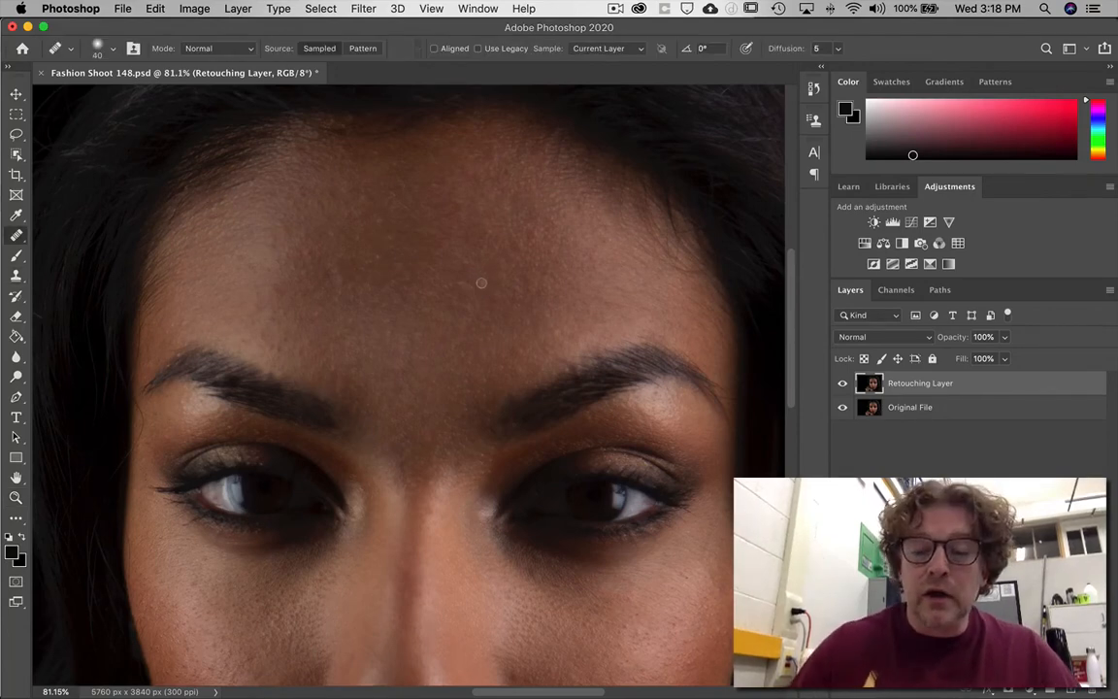
key(bracketright)
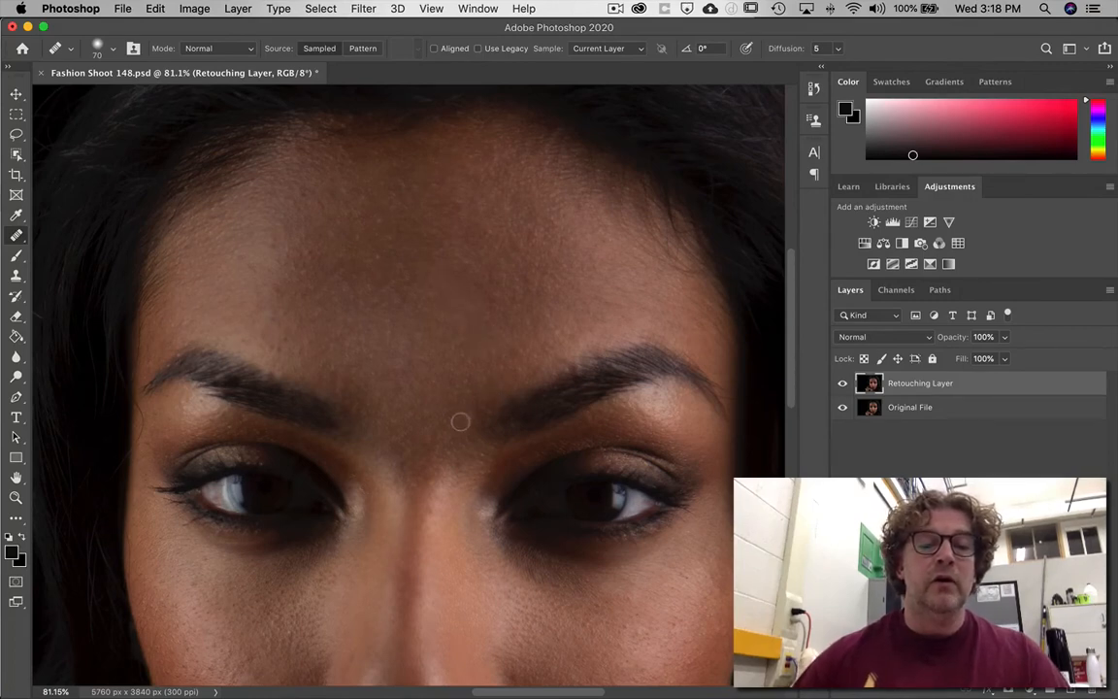
Step: Compare the portrait before and after healing by repeatedly hiding and showing the Retouching Layer at 50% zoom
scroll(448, 423, down, 2)
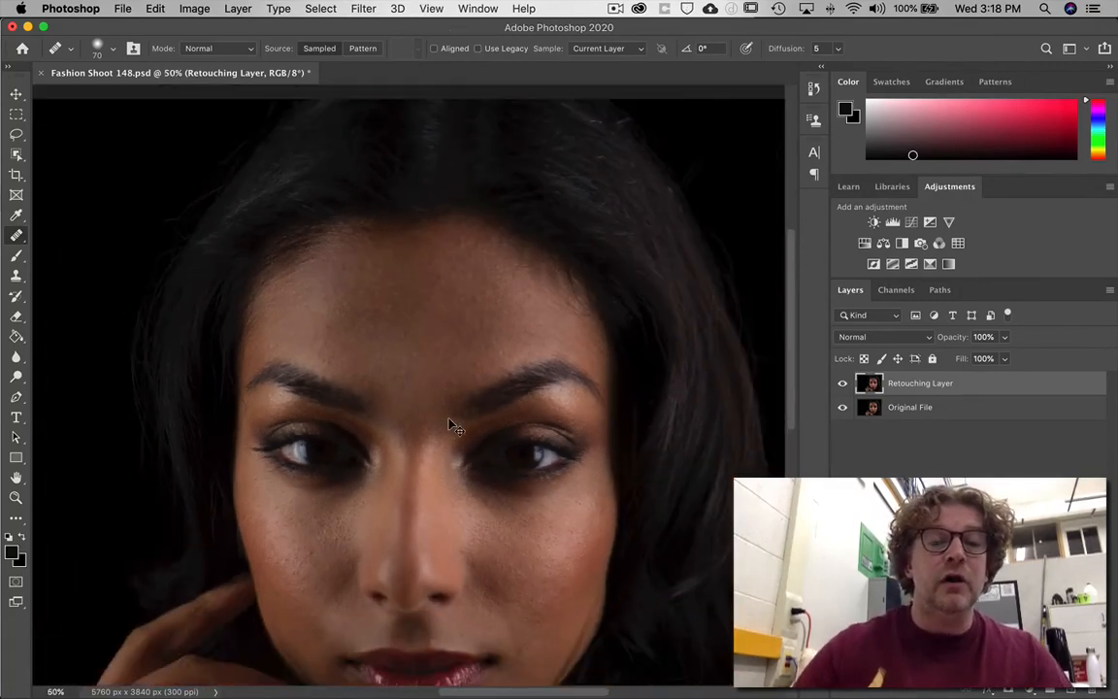
drag(452, 424, 429, 332)
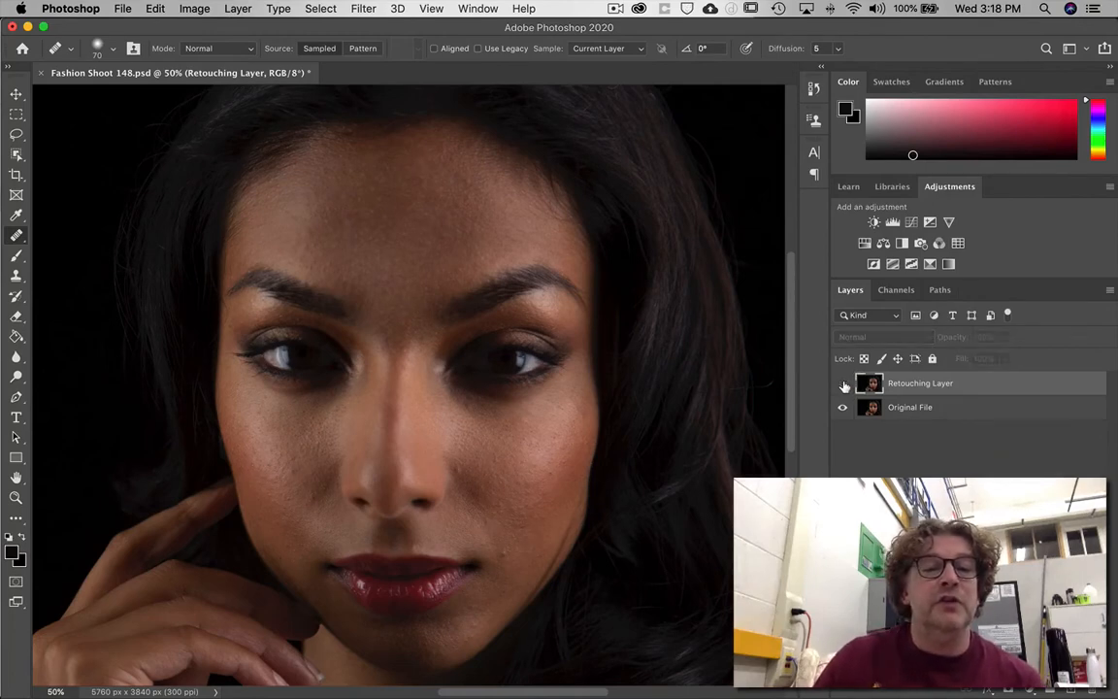
click(844, 384)
click(843, 384)
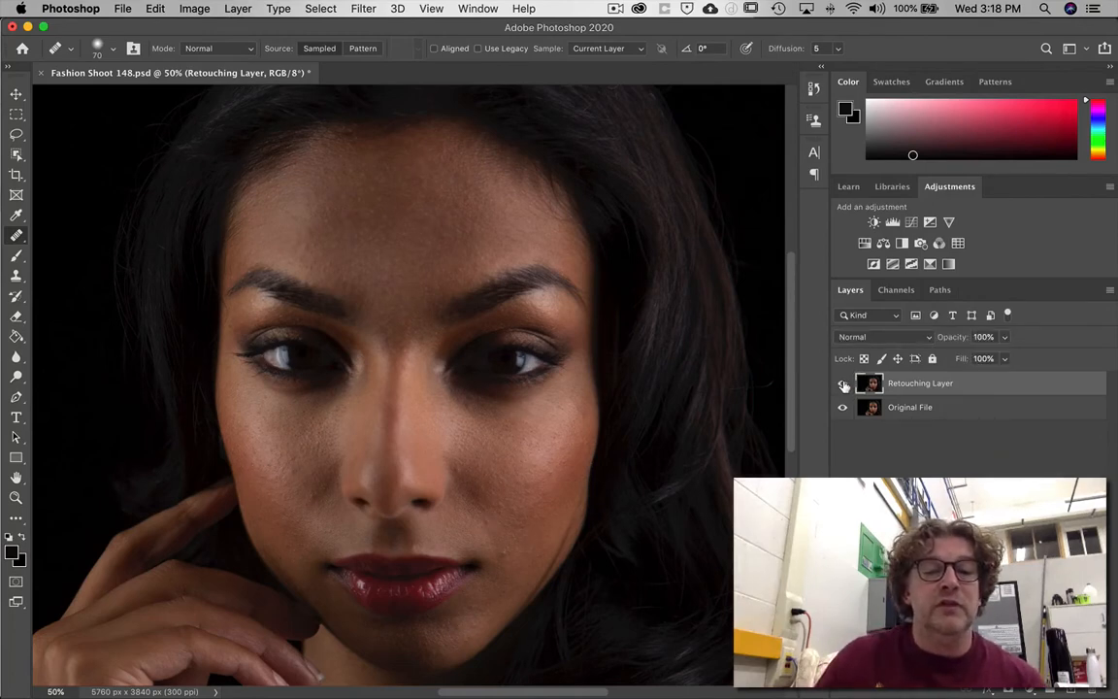
click(843, 384)
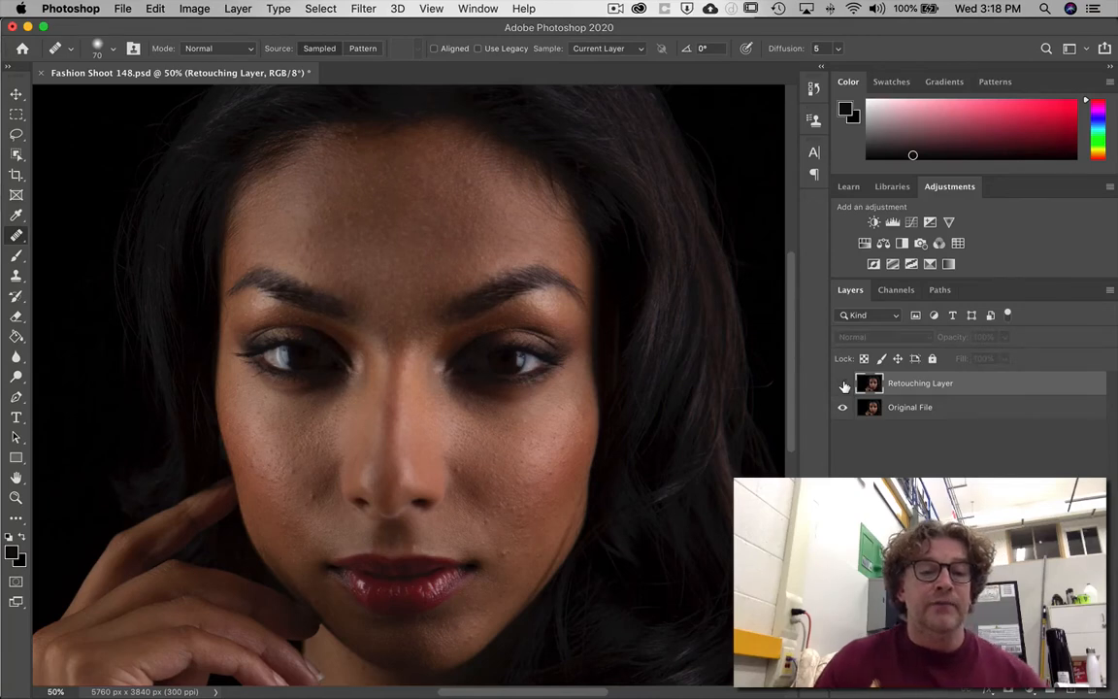
click(843, 384)
click(843, 385)
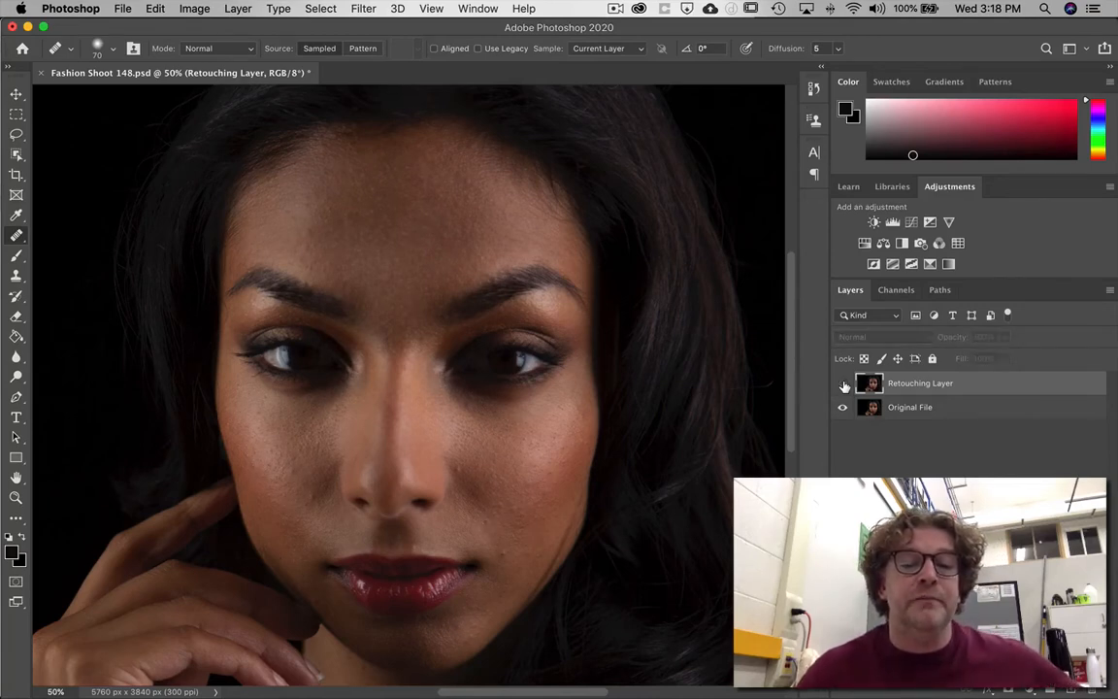
click(844, 384)
click(844, 384)
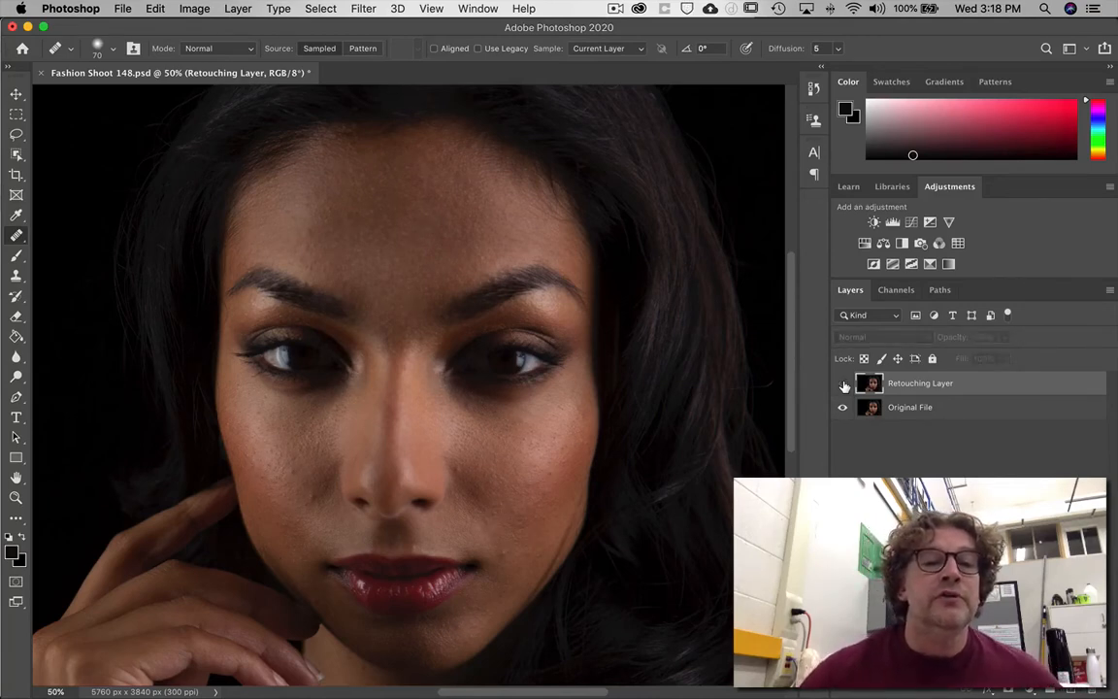
click(843, 384)
click(843, 385)
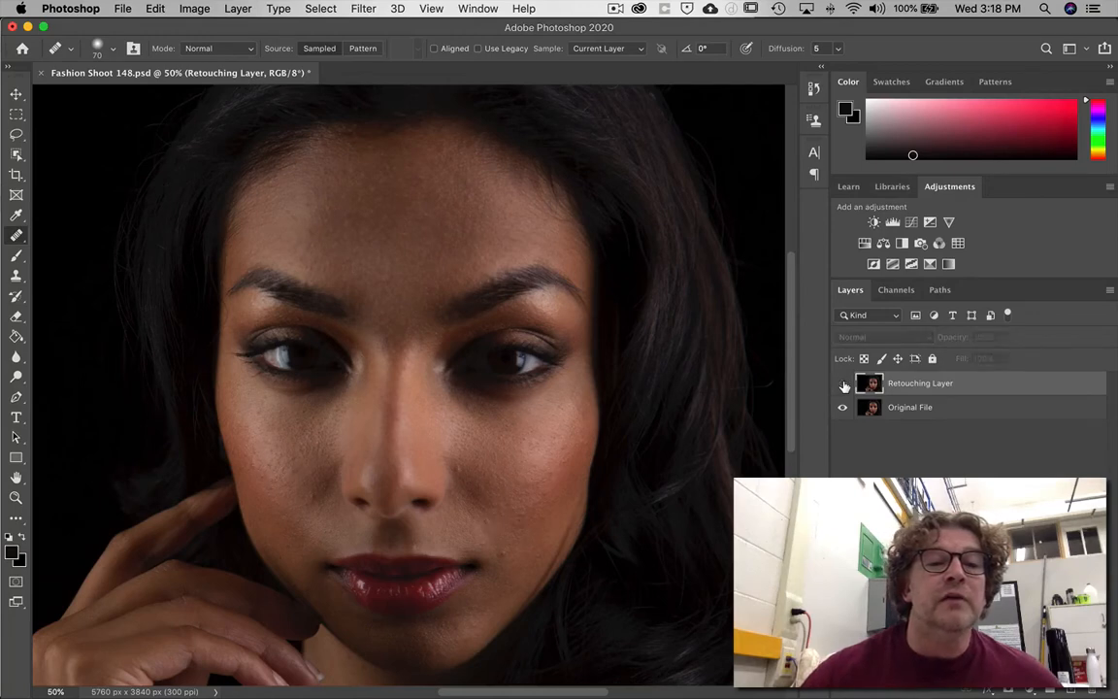
click(843, 385)
click(843, 386)
click(844, 385)
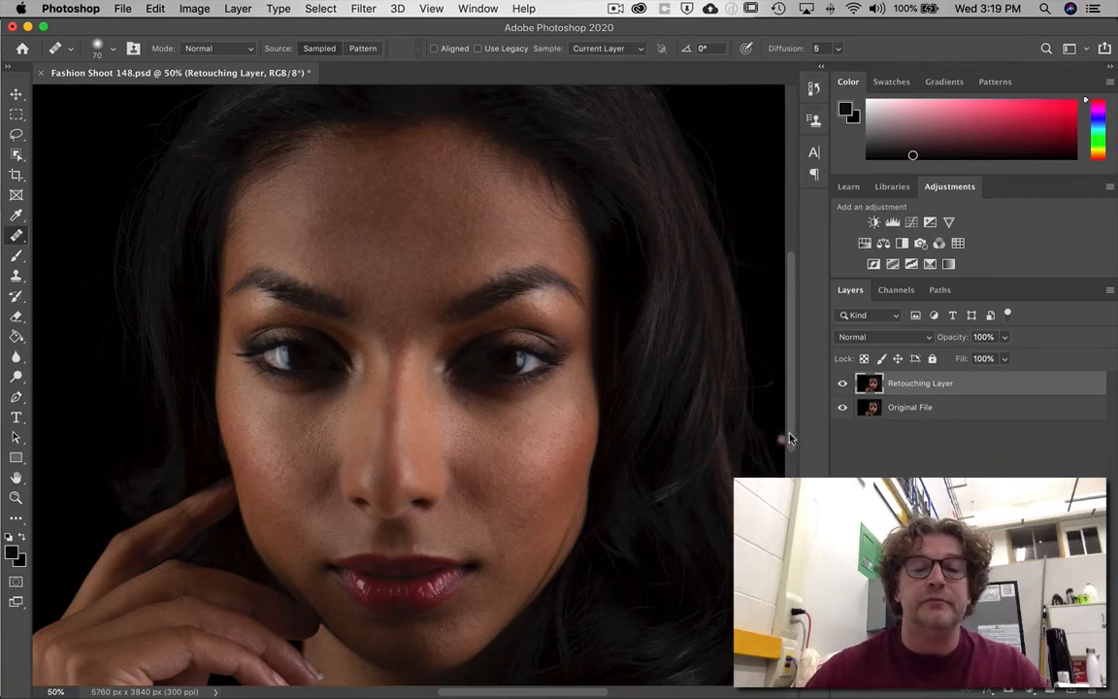
click(842, 384)
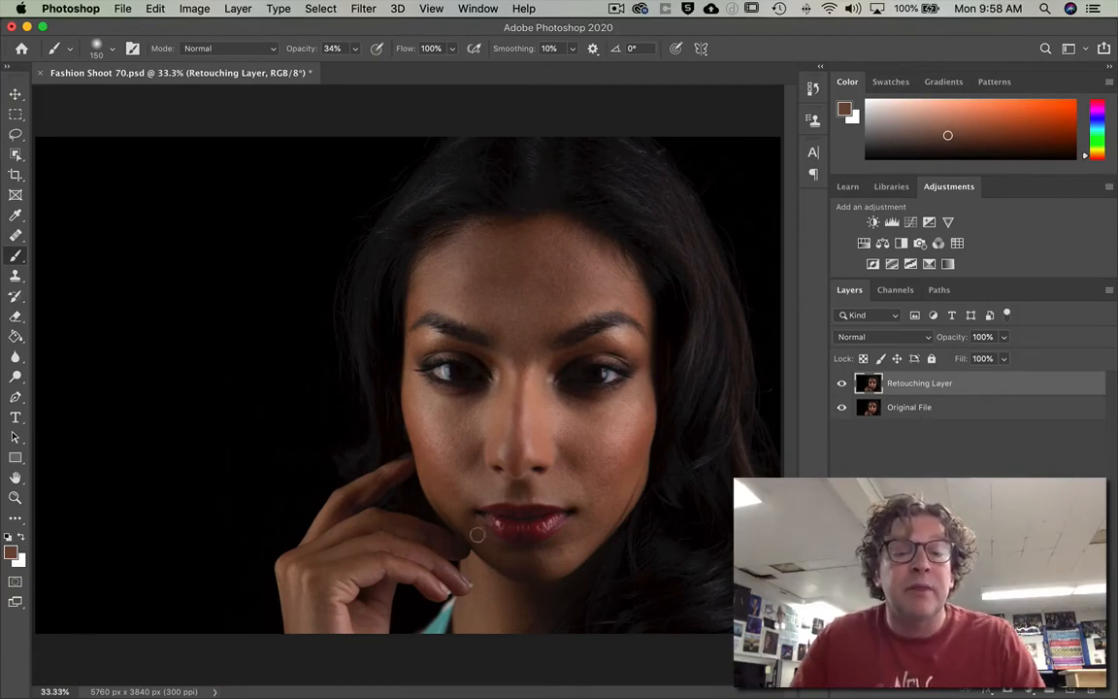
Step: Compare the Original File alone with the retouched version in Fashion Shoot 70.psd and examine the forehead skin up close
alt+click(842, 408)
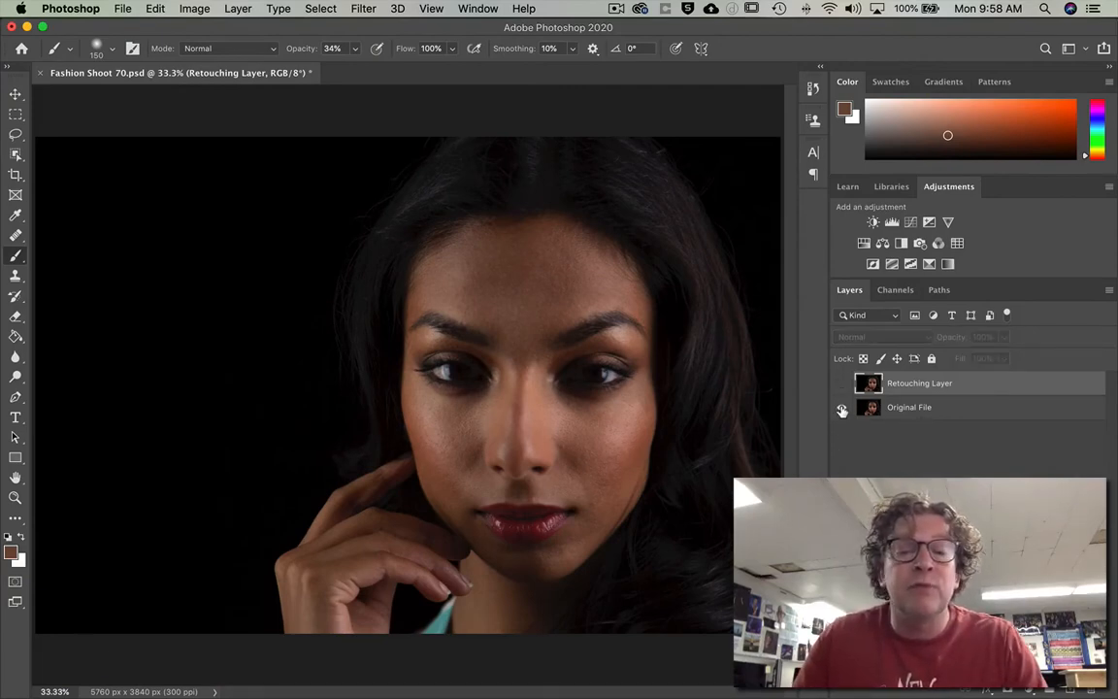
alt+click(842, 408)
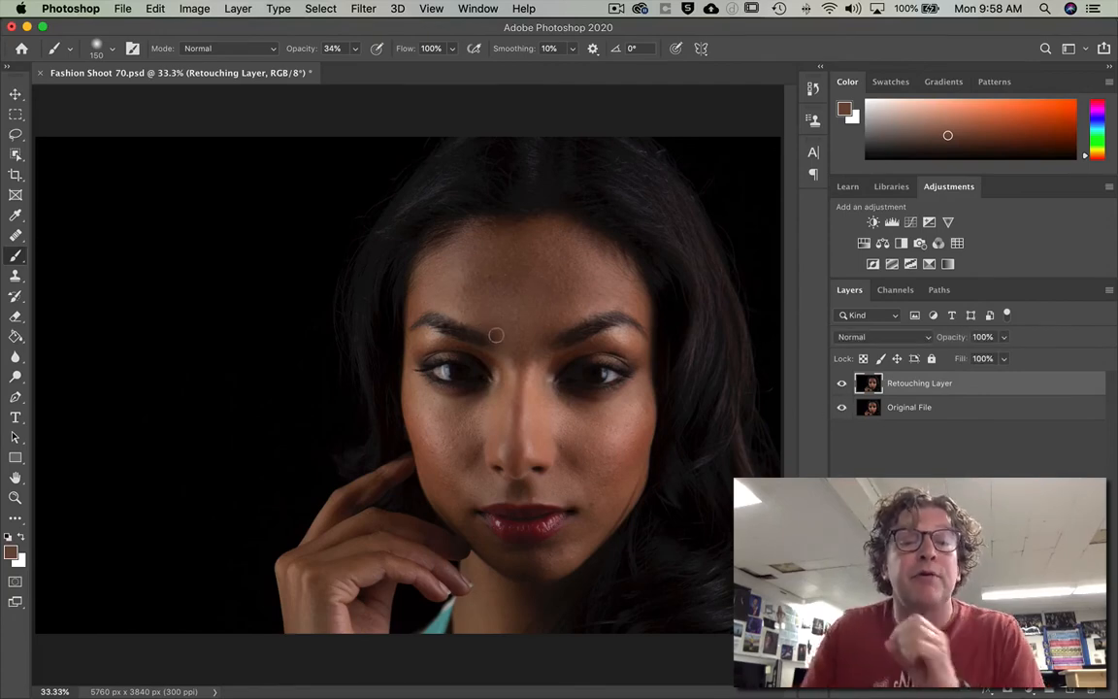
key(z)
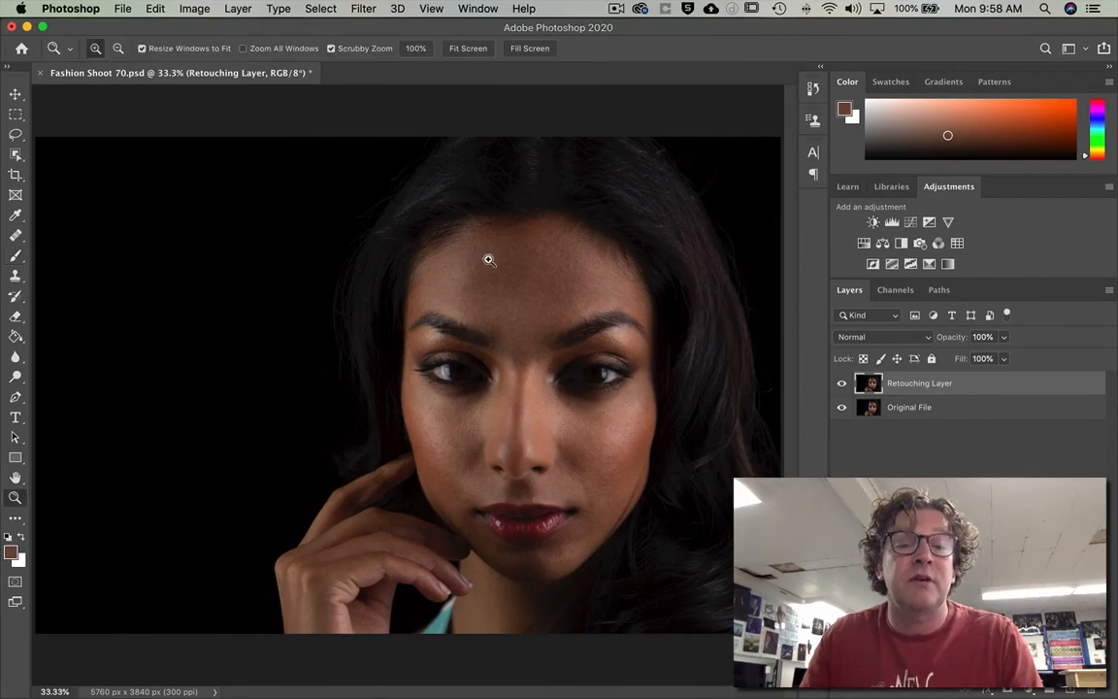
drag(489, 258, 574, 261)
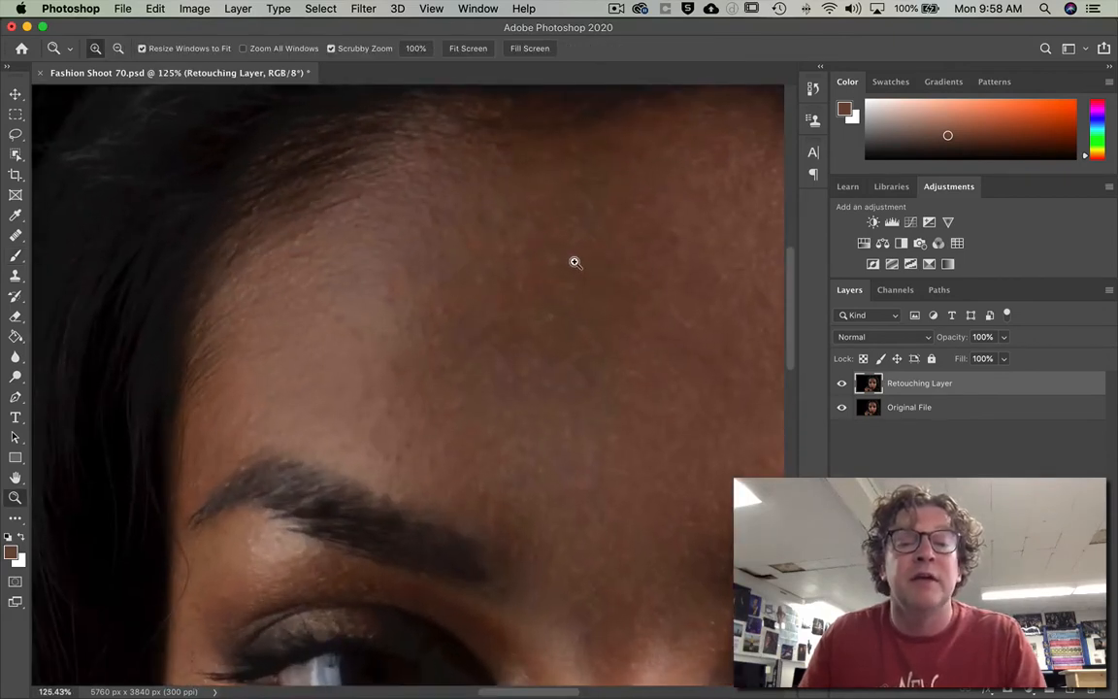
Step: Check the healed forehead and add a Curves adjustment layer above the Retouching Layer
key(space)
drag(629, 305, 380, 302)
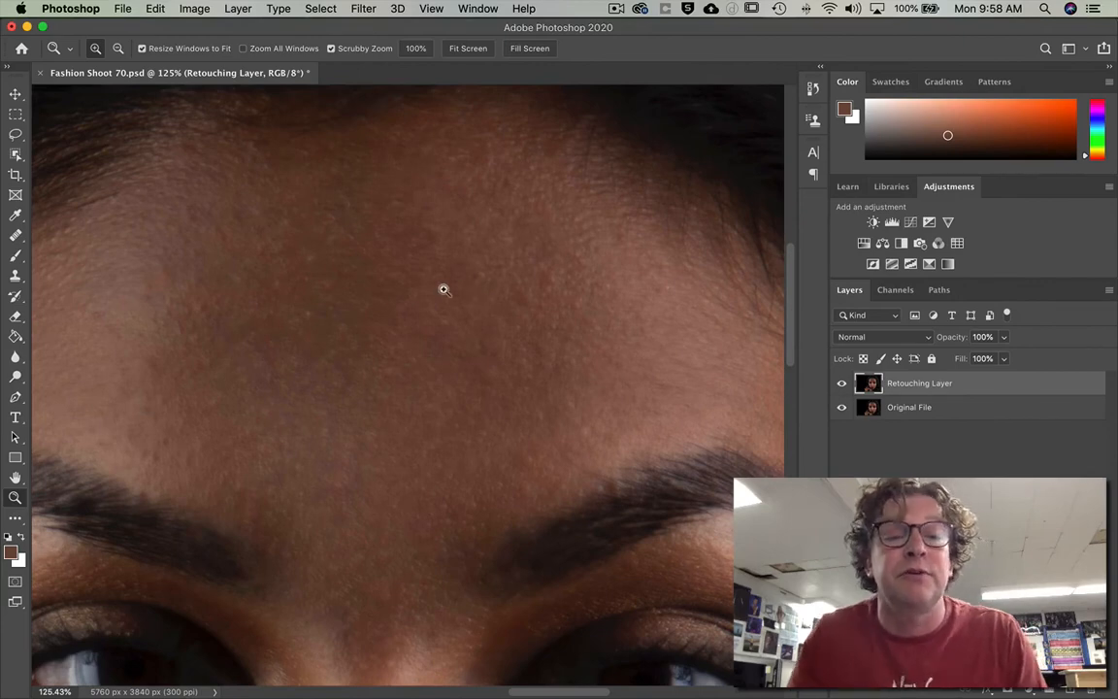
key(super+0)
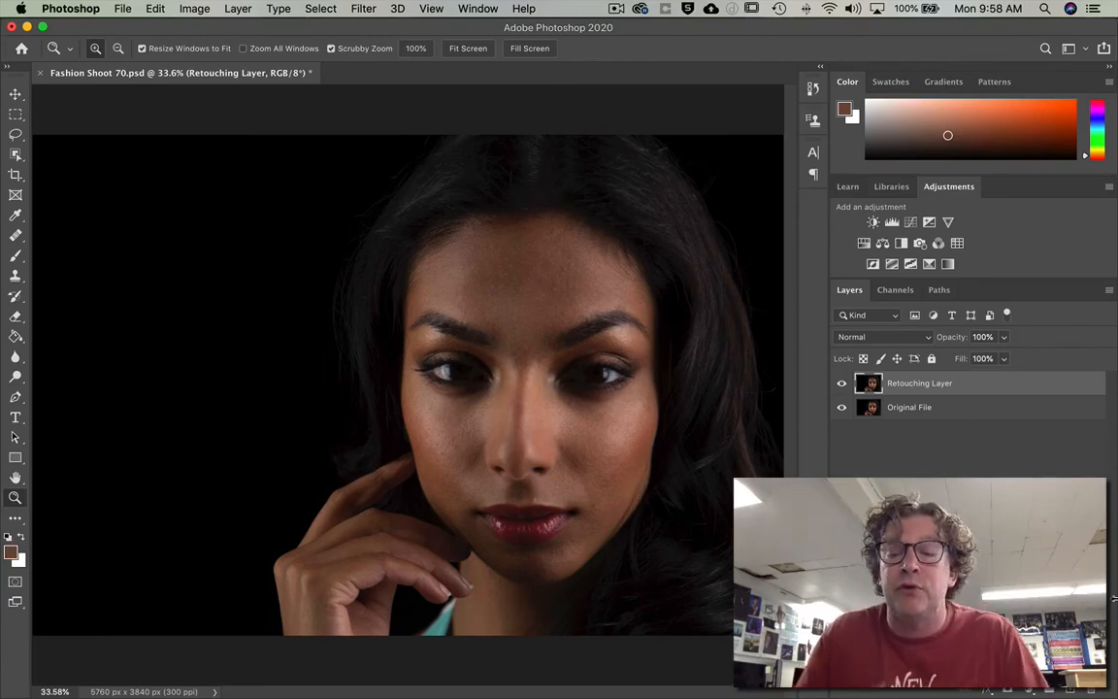
click(1029, 689)
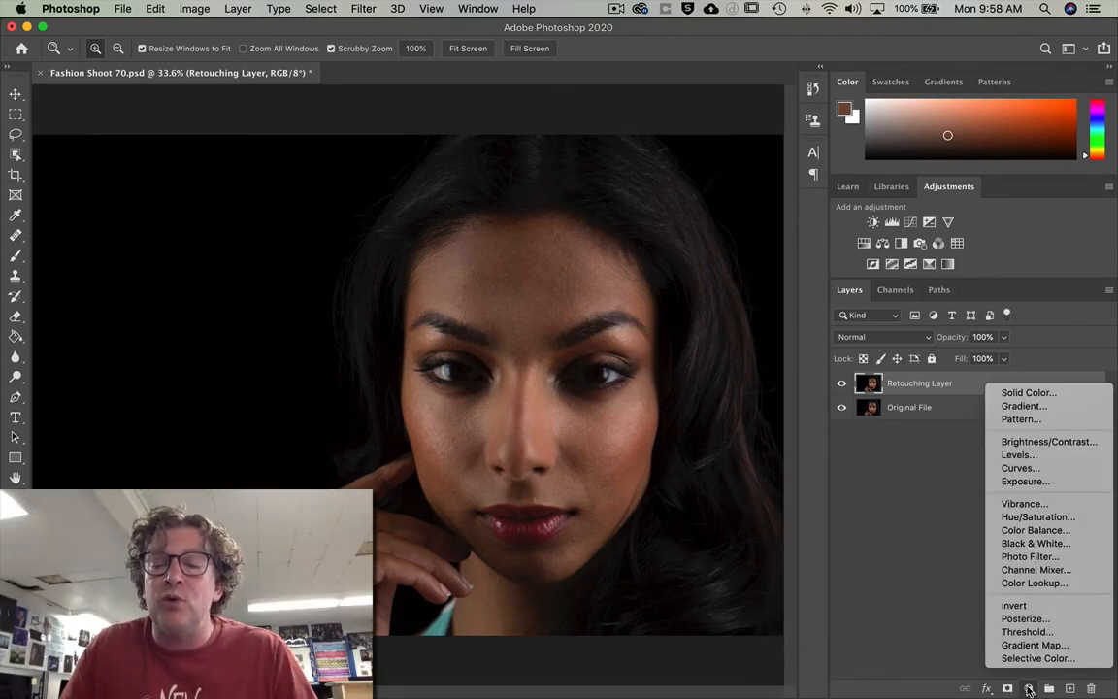
click(1019, 468)
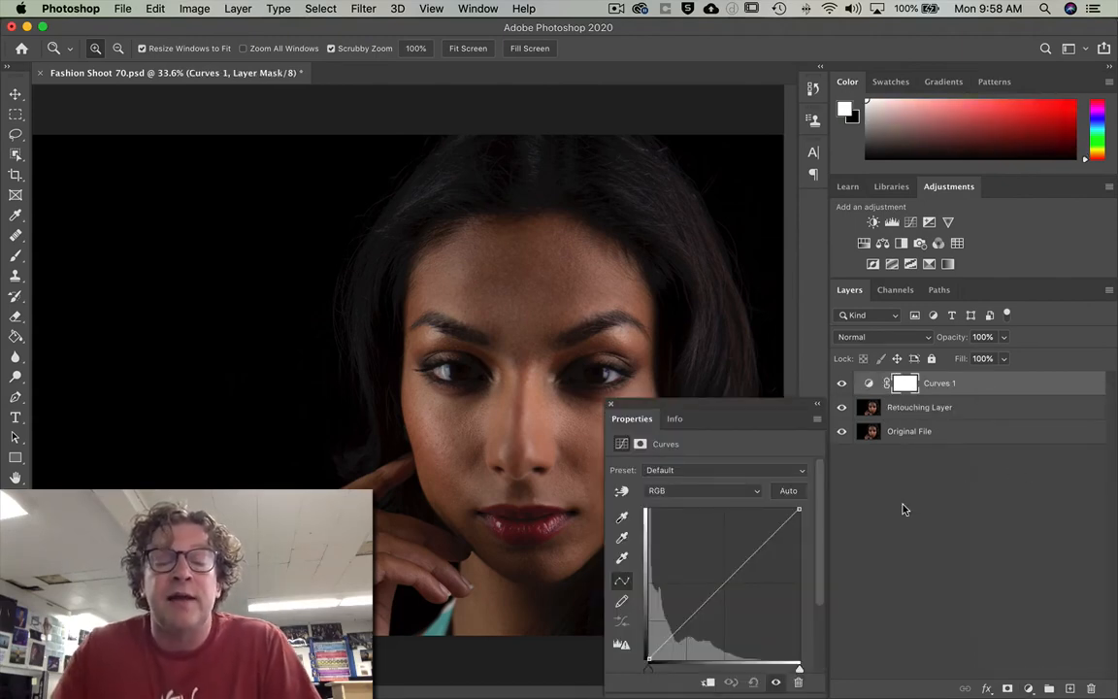
Step: Try the automatic Curves correction and an on-image tonal adjustment sampled from the image-left cheek, and reapply the automatic correction
click(788, 491)
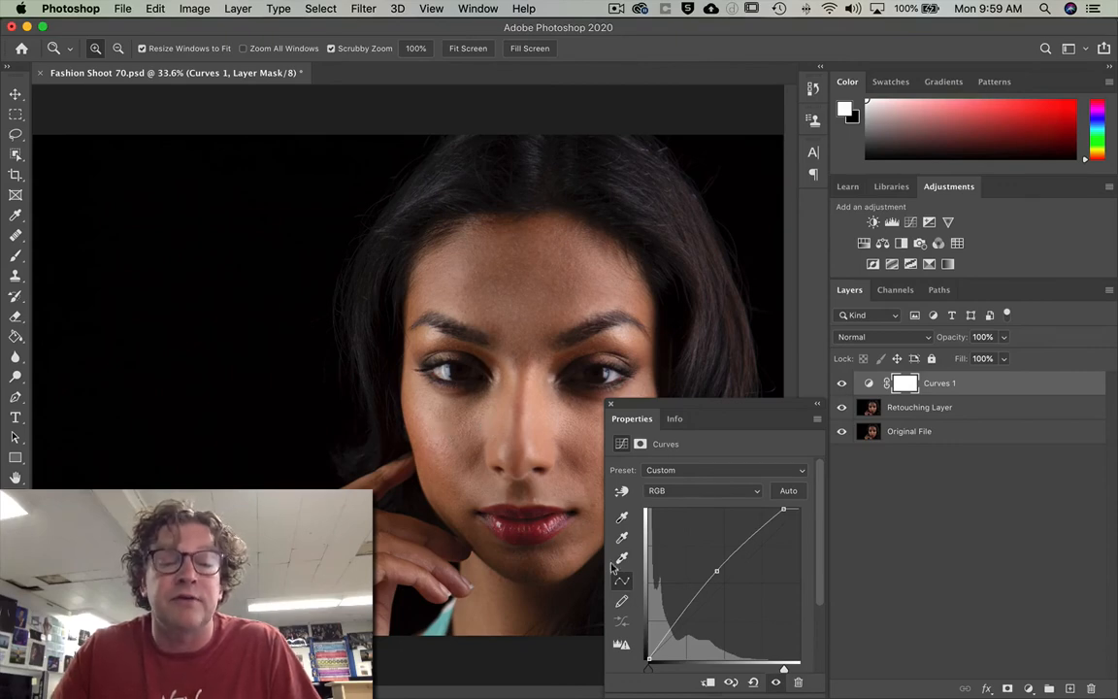
click(622, 491)
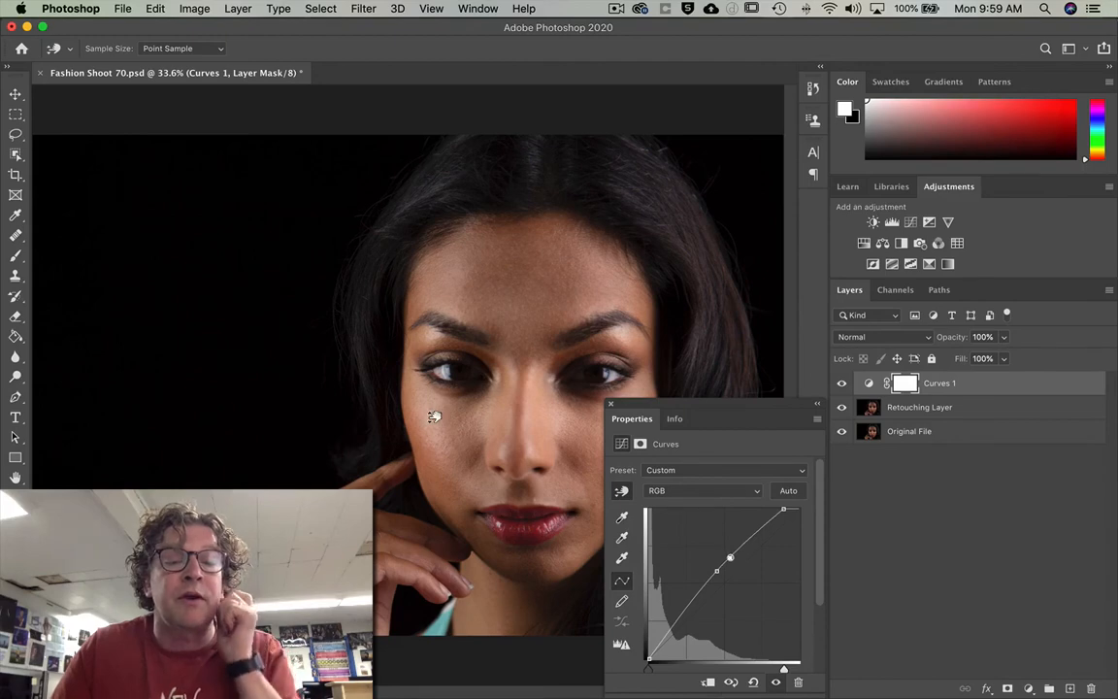
mouse_move(437, 414)
mouse_down()
mouse_move(433, 406)
mouse_move(437, 422)
mouse_up()
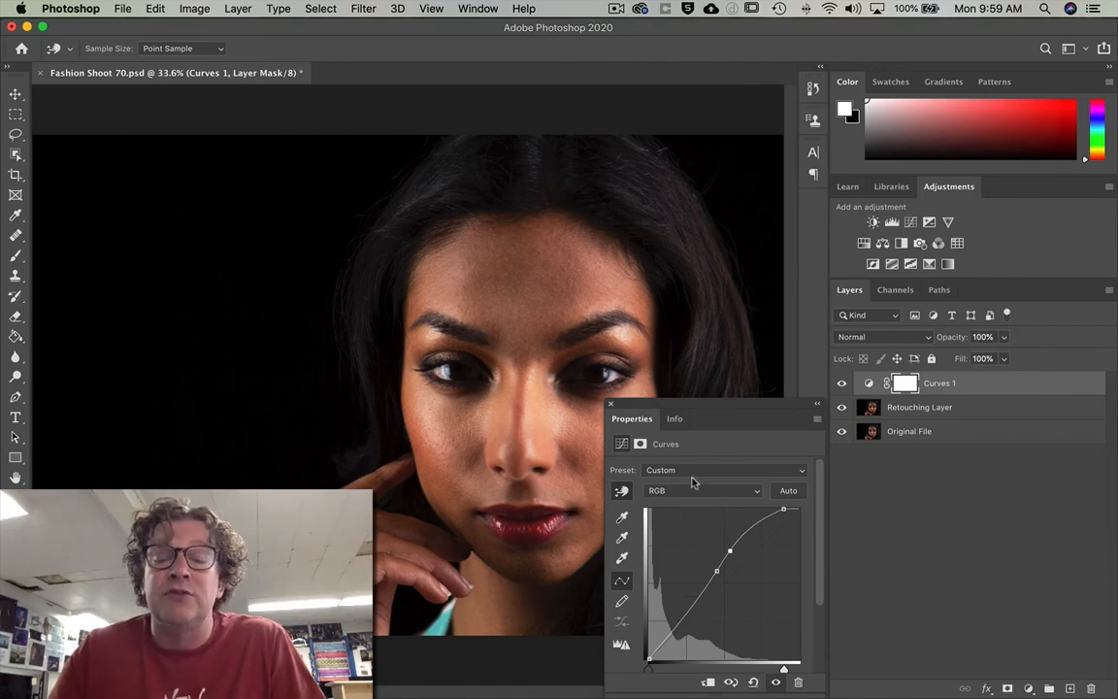
click(785, 492)
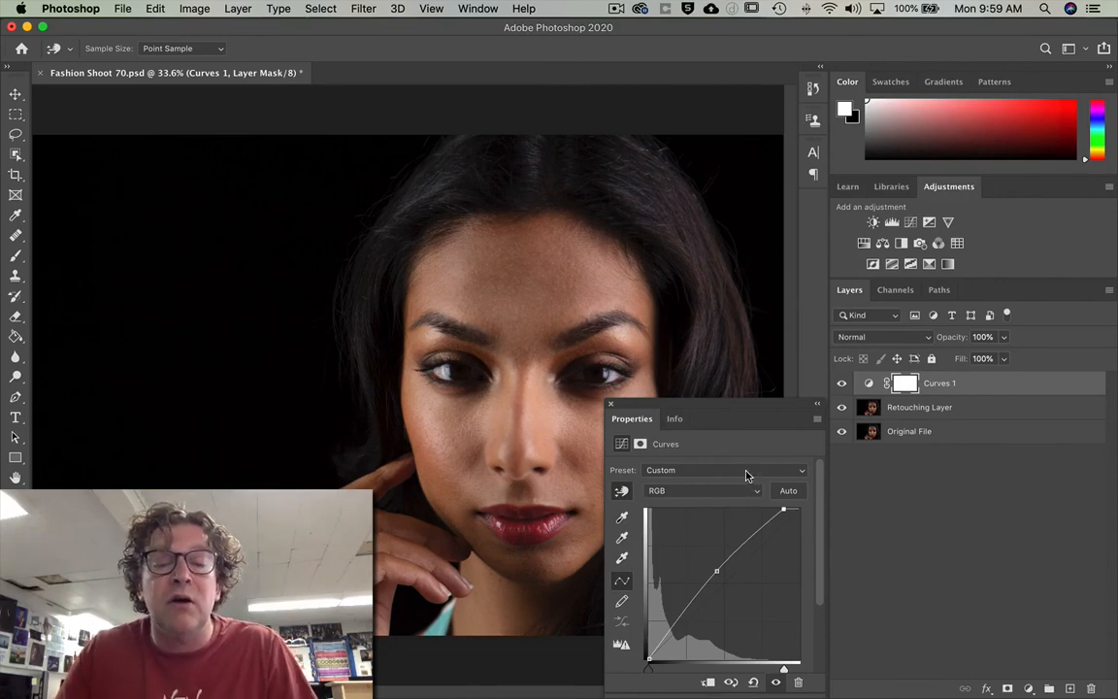
Step: Apply the Lighter (RGB) preset to the Curves adjustment and close its properties
click(745, 472)
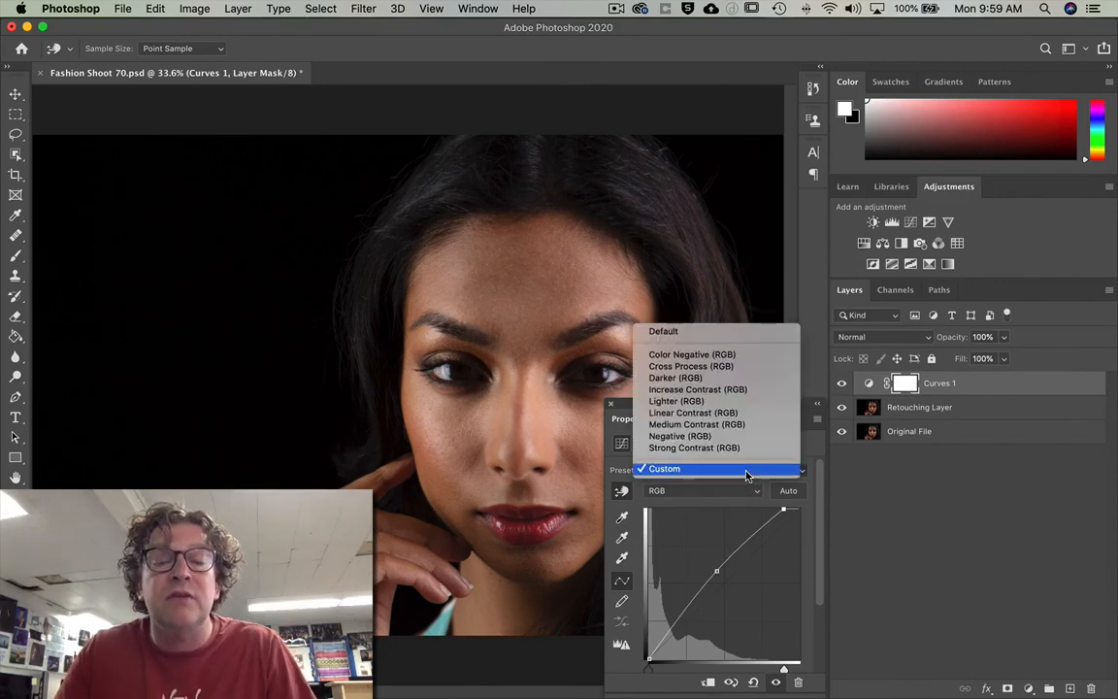
click(745, 401)
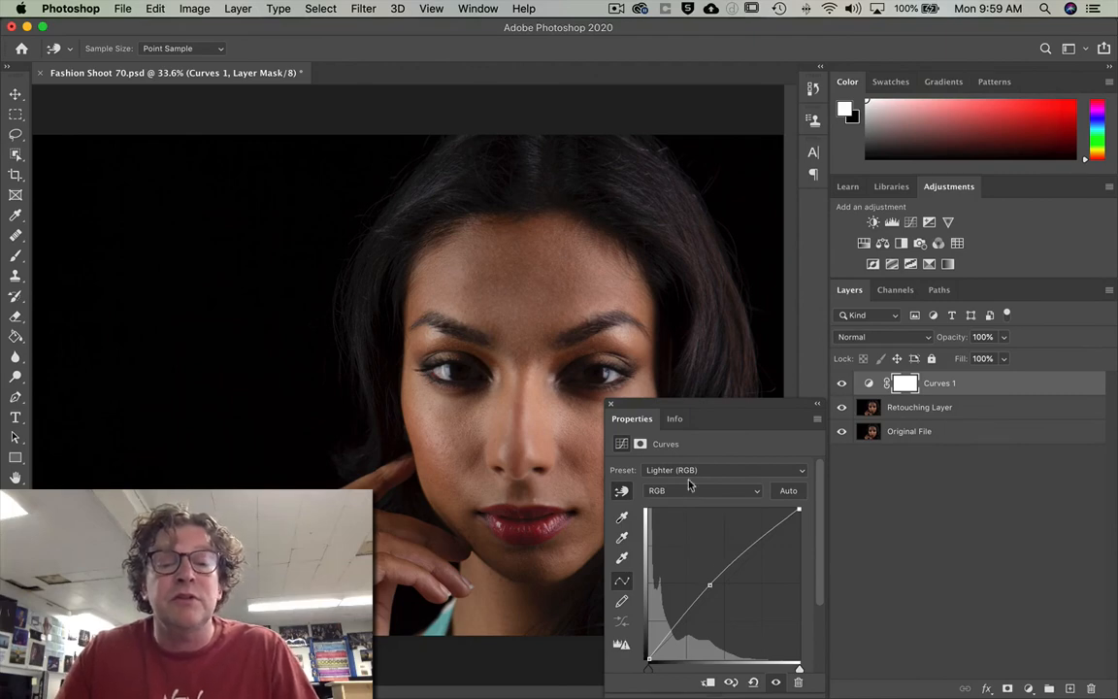
click(612, 407)
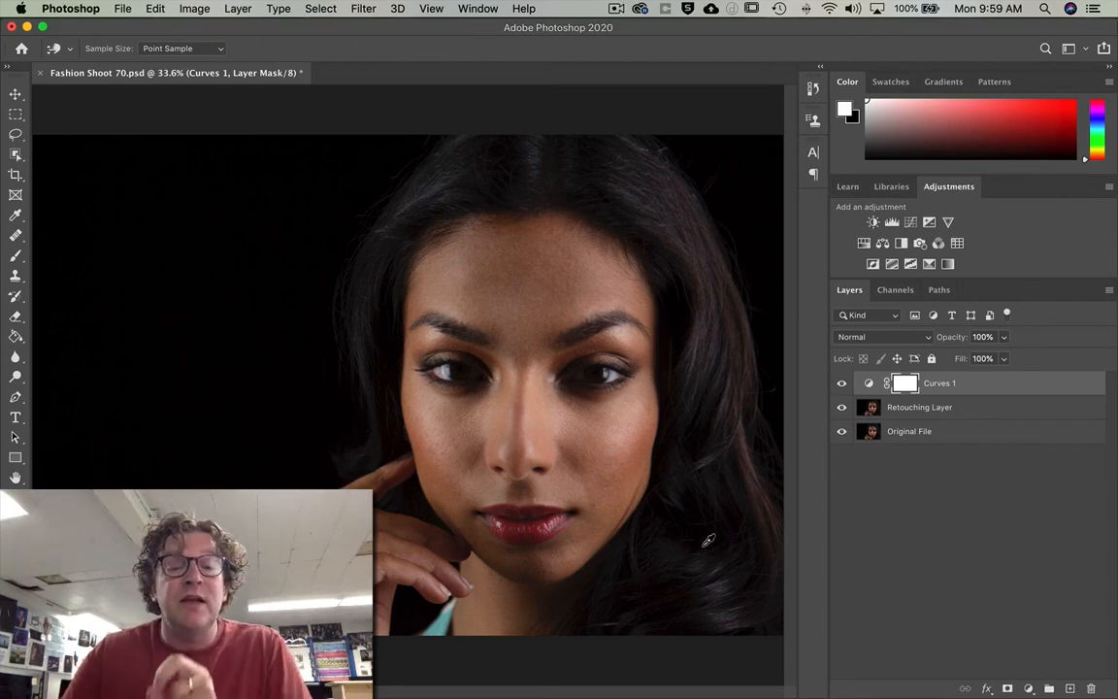
Step: Compare the portrait with and without the Curves adjustment by repeatedly hiding and showing its layer
click(841, 383)
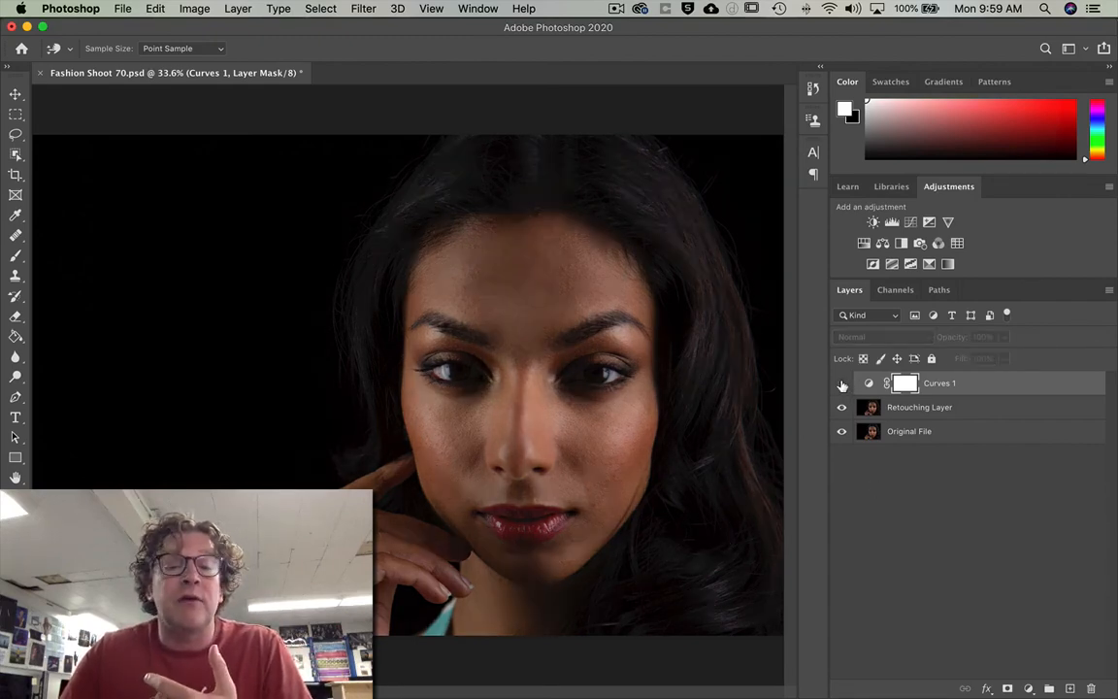
click(841, 383)
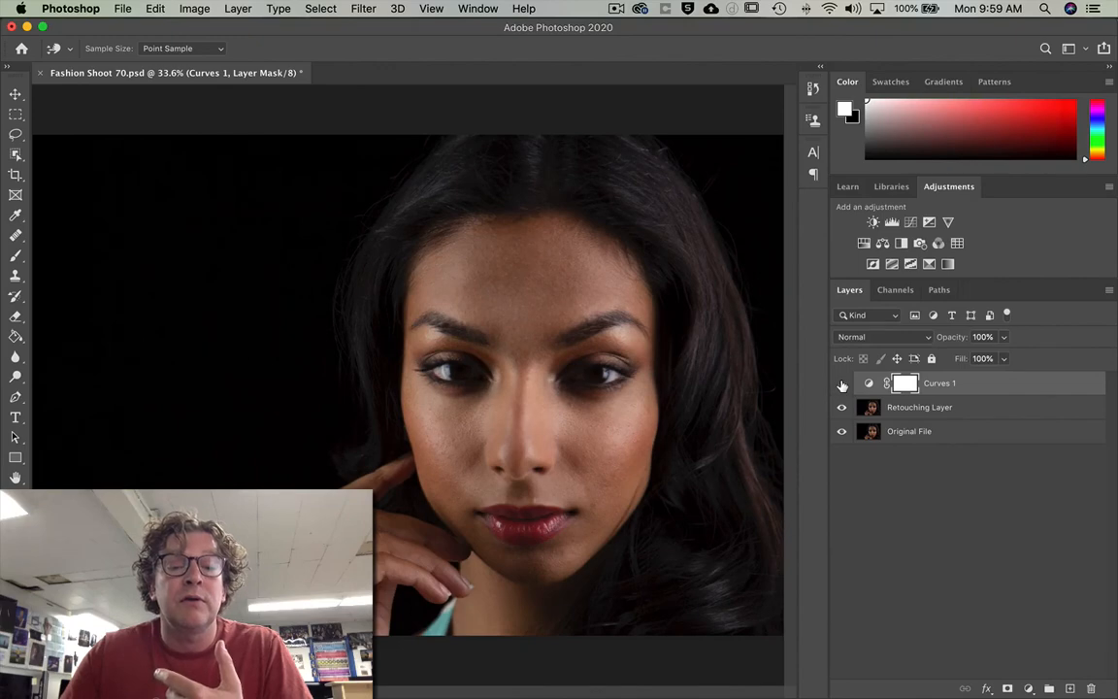
click(841, 383)
click(841, 383)
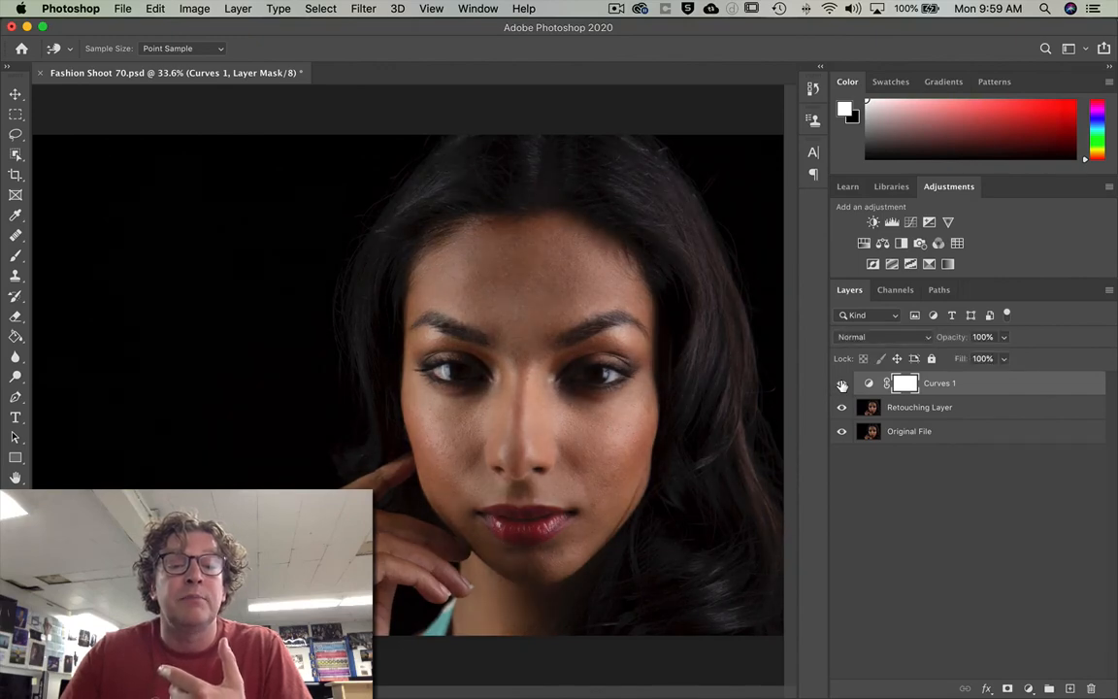